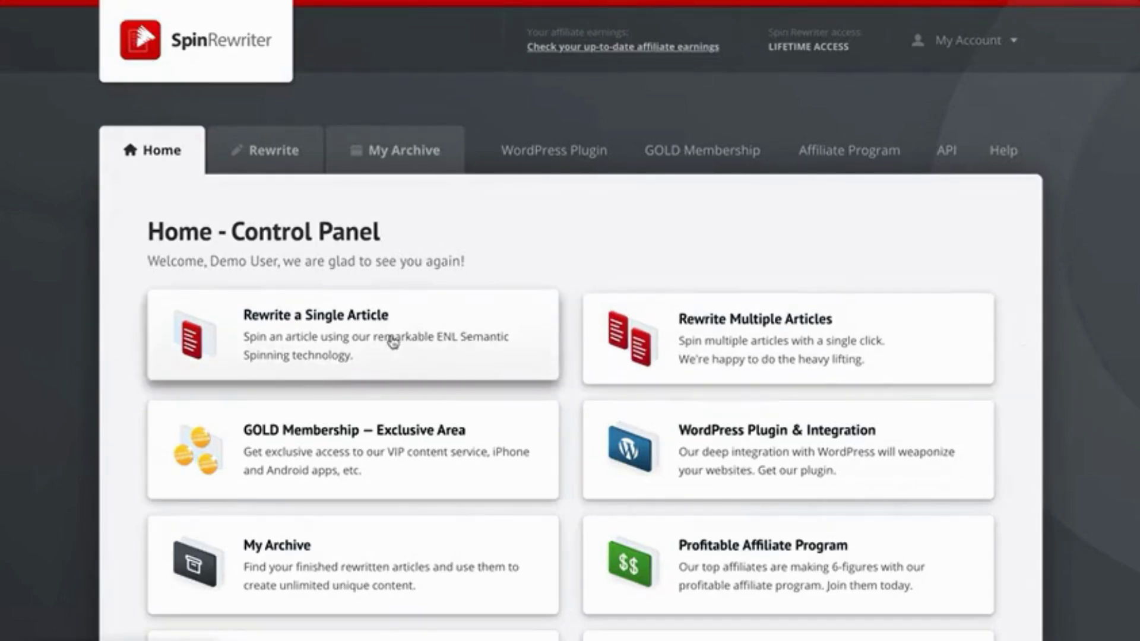
- Start a single-article rewrite and paste the 570-word 'Porsche or Ferrari?' article into the entry box
{"action": "left_click", "coordinate": [392, 342]}
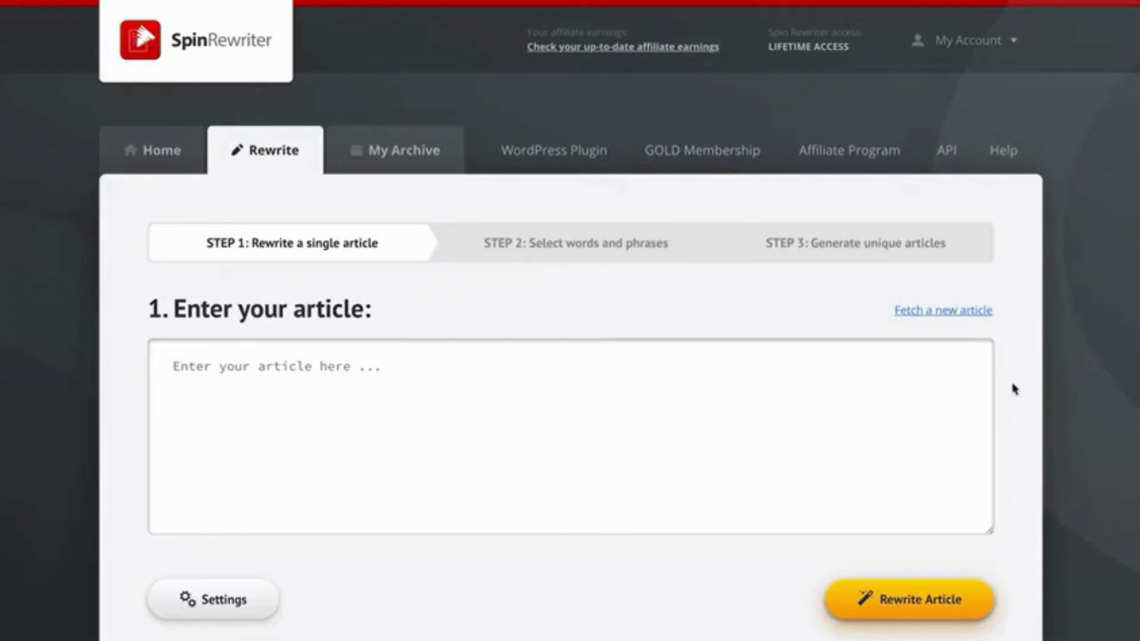
{"action": "scroll", "coordinate": [1018, 383], "scroll_direction": "down", "scroll_amount": 1}
{"action": "scroll", "coordinate": [1019, 383], "scroll_direction": "down", "scroll_amount": 1}
{"action": "left_click", "coordinate": [524, 313]}
{"action": "key", "text": "ctrl+v"}
{"action": "scroll", "coordinate": [458, 343], "scroll_direction": "up", "scroll_amount": 2}
{"action": "scroll", "coordinate": [458, 342], "scroll_direction": "up", "scroll_amount": 5}
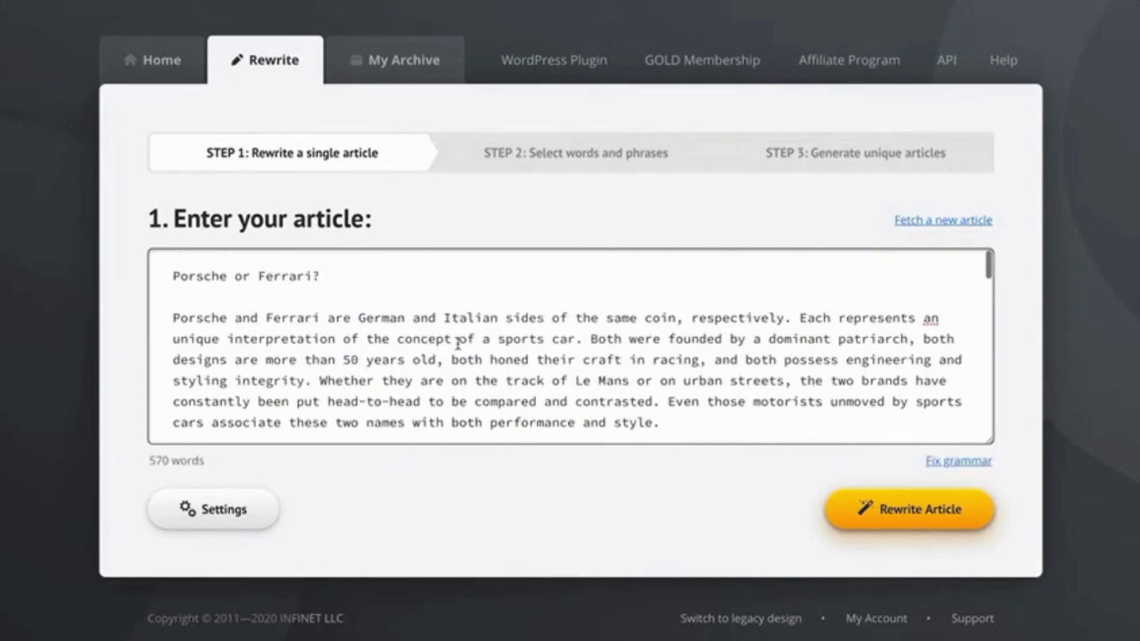
{"action": "scroll", "coordinate": [500, 386], "scroll_direction": "down", "scroll_amount": 10}
{"action": "scroll", "coordinate": [500, 386], "scroll_direction": "up", "scroll_amount": 10}
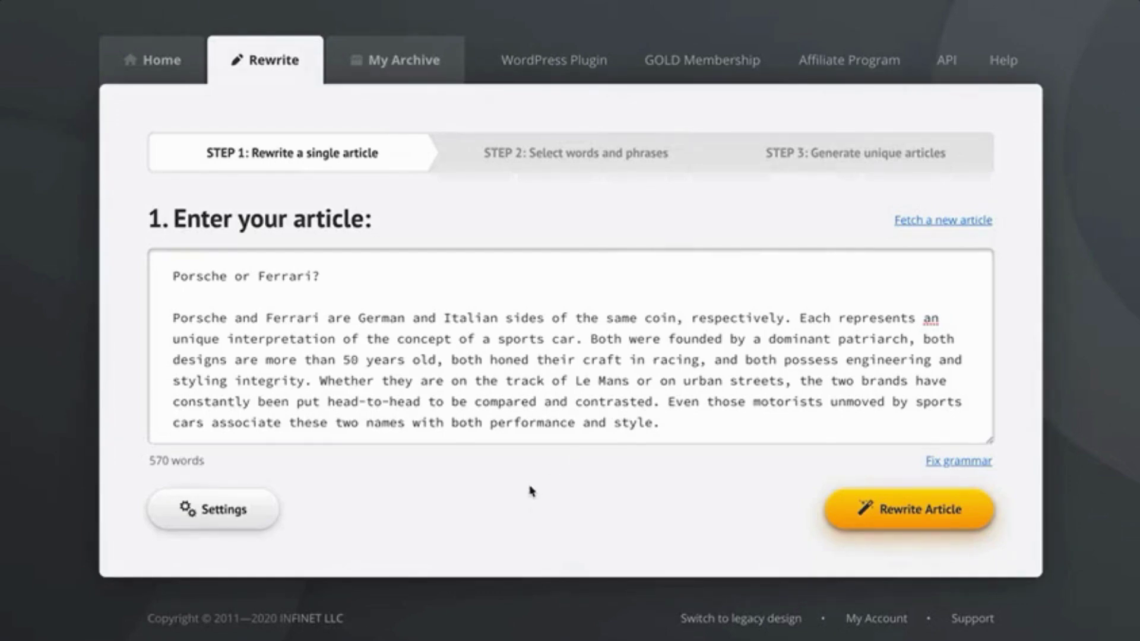
- In Settings, switch on Automatically rewrite sentences after reading its More information note
{"action": "left_click", "coordinate": [205, 512]}
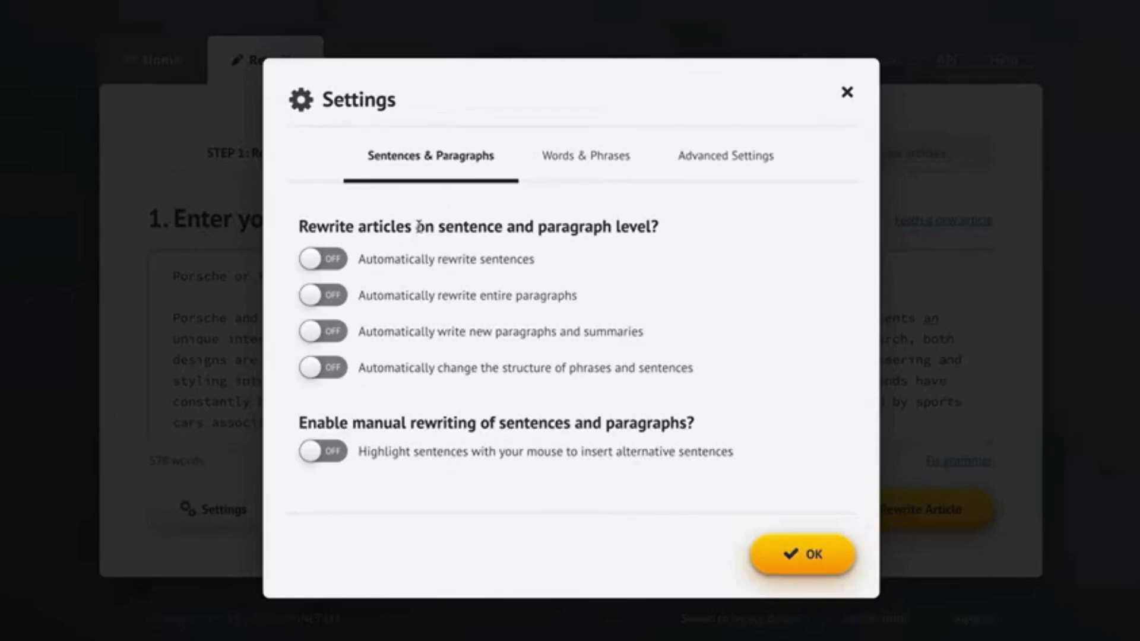
{"action": "mouse_move", "coordinate": [466, 265]}
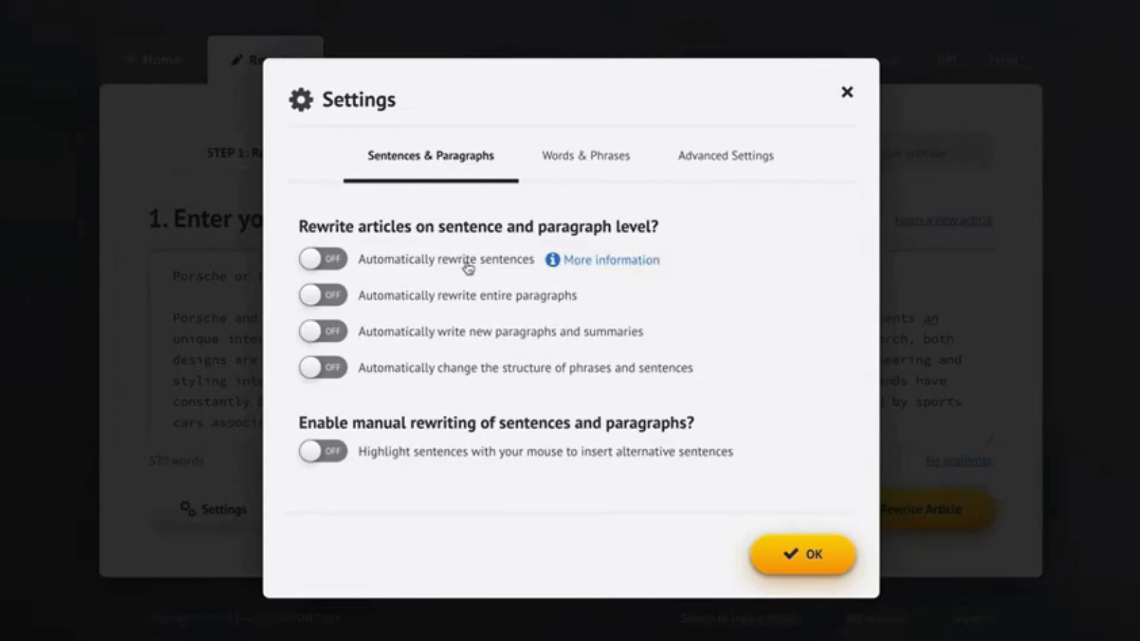
{"action": "left_click", "coordinate": [468, 267]}
{"action": "left_click", "coordinate": [598, 265]}
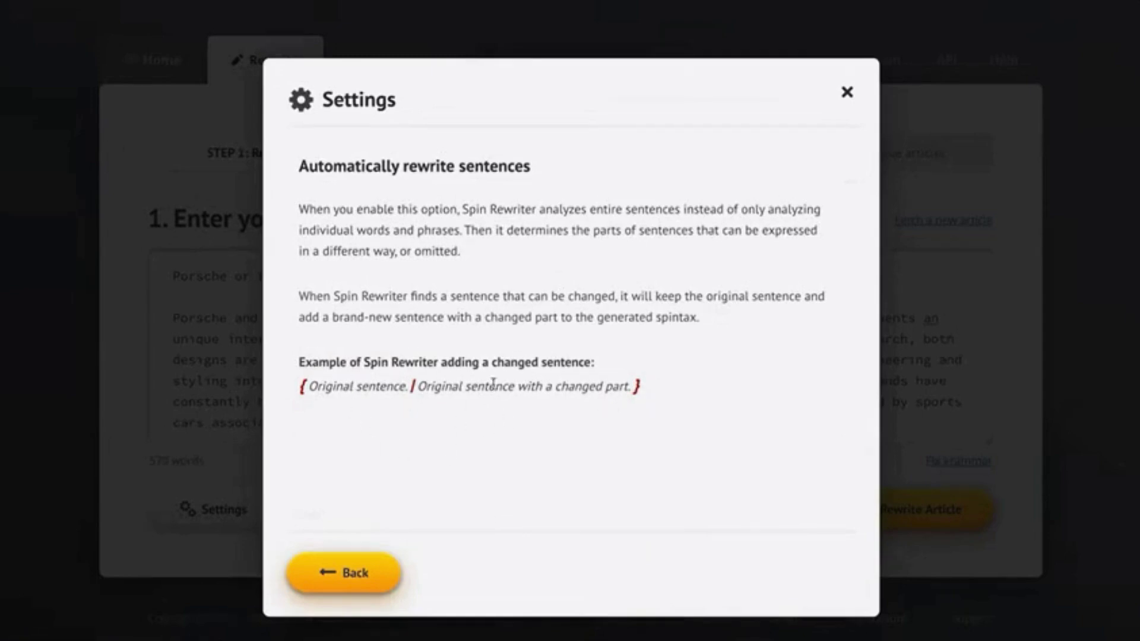
{"action": "left_click", "coordinate": [392, 572]}
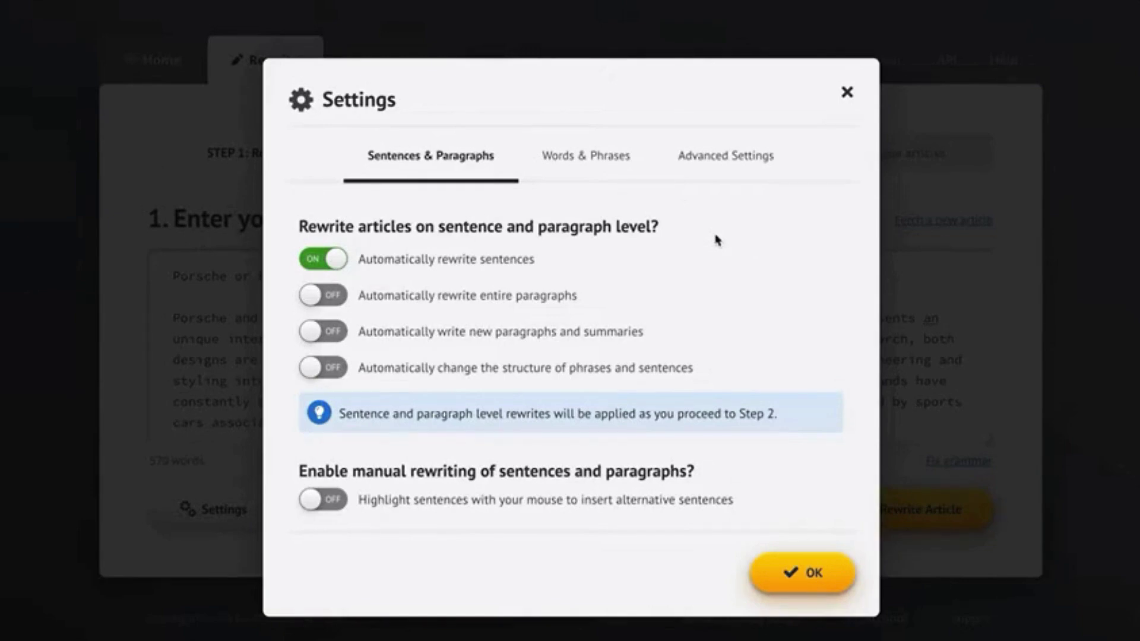
{"action": "mouse_move", "coordinate": [471, 261]}
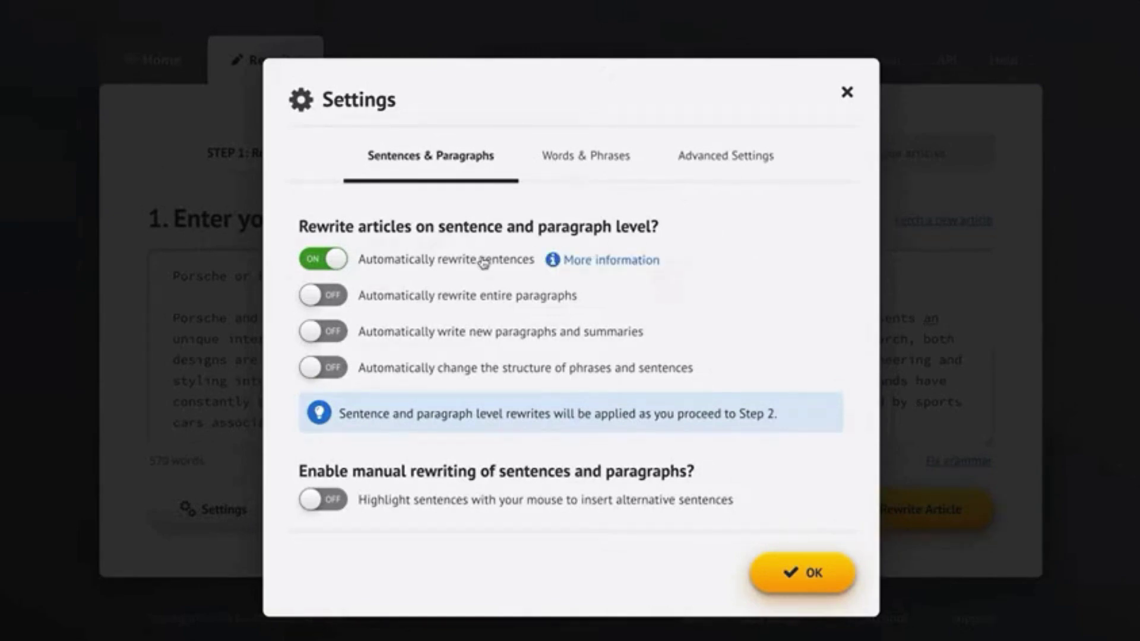
{"action": "mouse_move", "coordinate": [485, 300]}
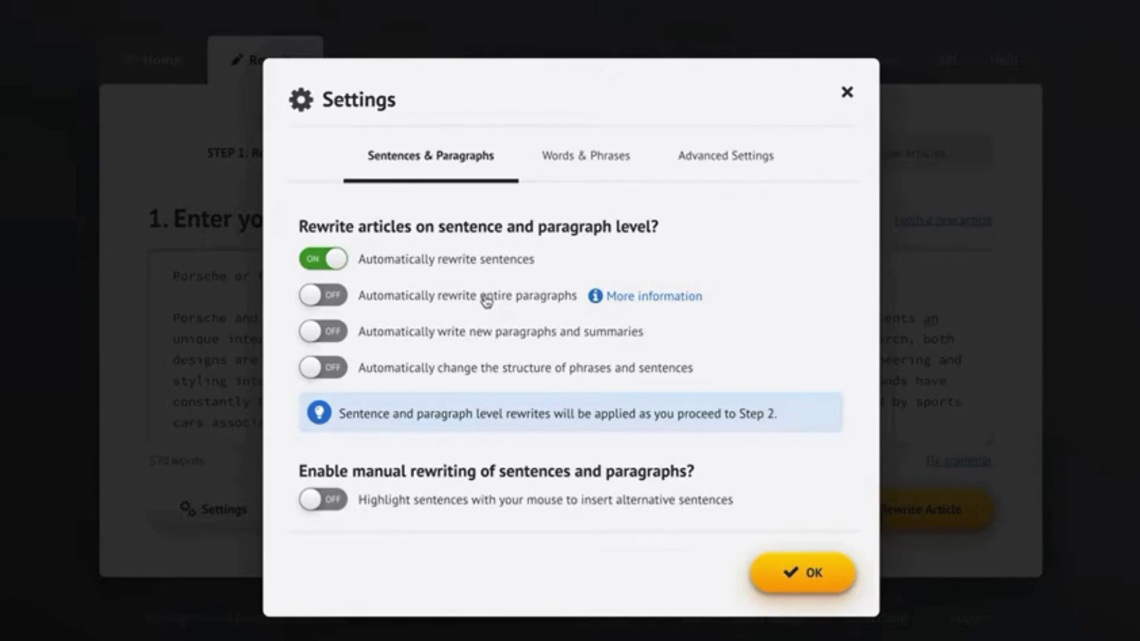
- Switch on automatic paragraph rewriting and automatic phrase and sentence structure changes
{"action": "left_click", "coordinate": [462, 302]}
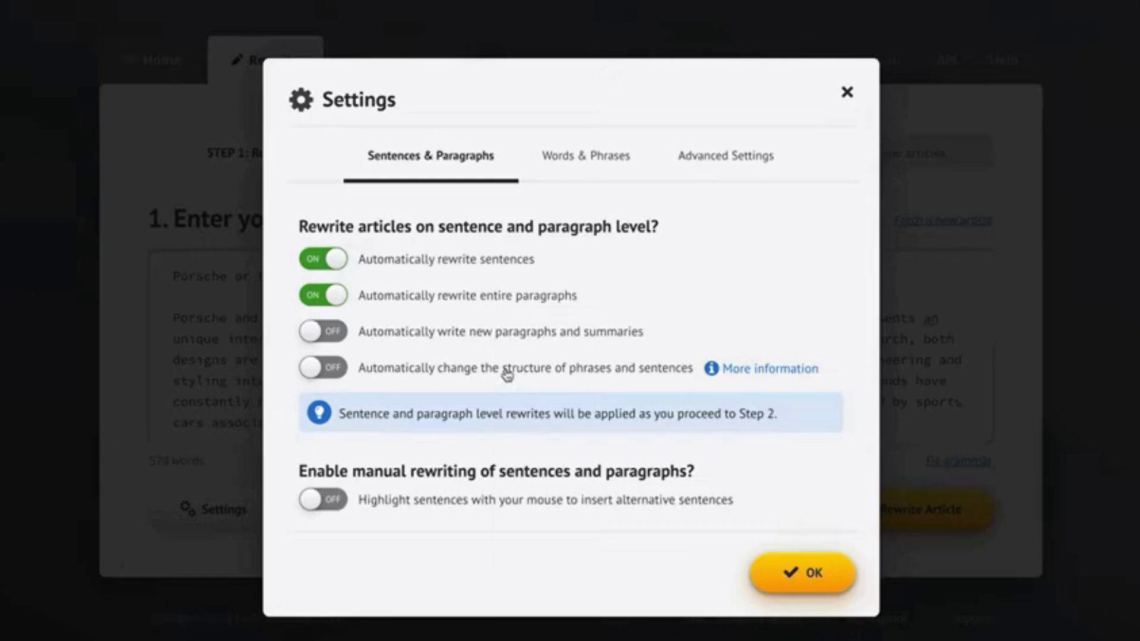
{"action": "left_click", "coordinate": [473, 374]}
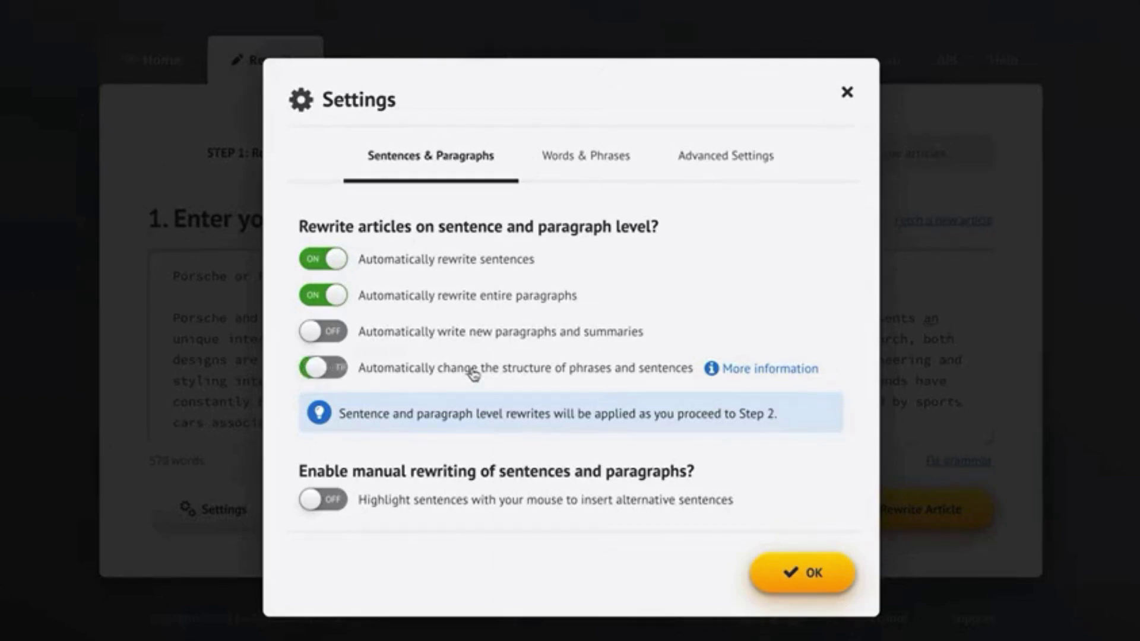
{"action": "left_click", "coordinate": [745, 369]}
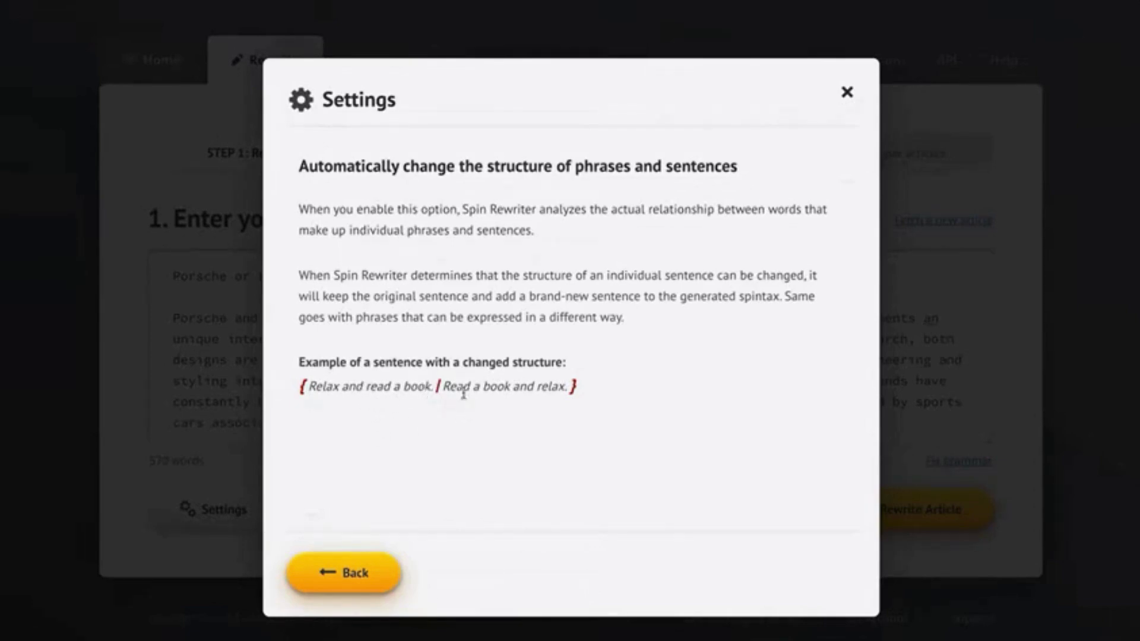
{"action": "left_click", "coordinate": [359, 568]}
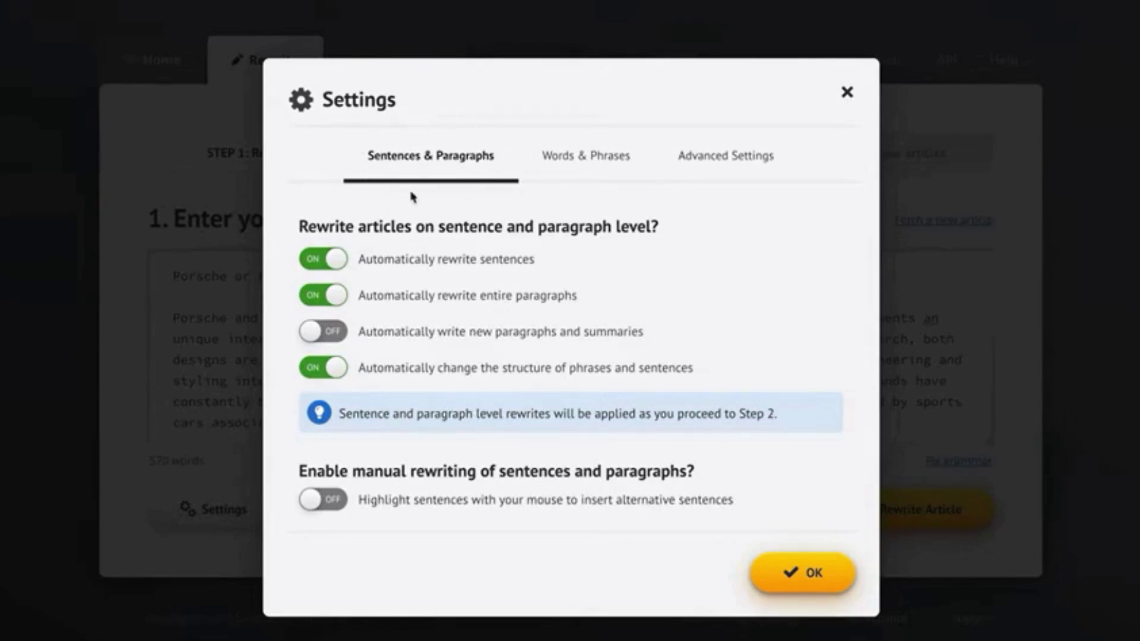
- On Words & Phrases, set synonym use to Most readable and protect all Capitalized Words
{"action": "left_click", "coordinate": [584, 158]}
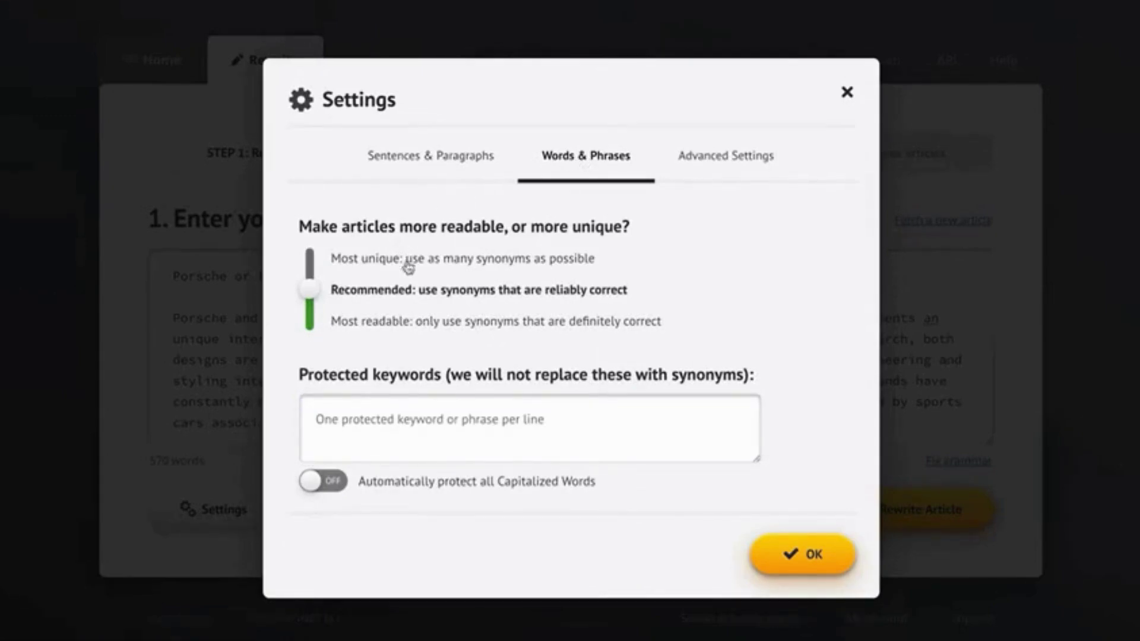
{"action": "left_click", "coordinate": [372, 325]}
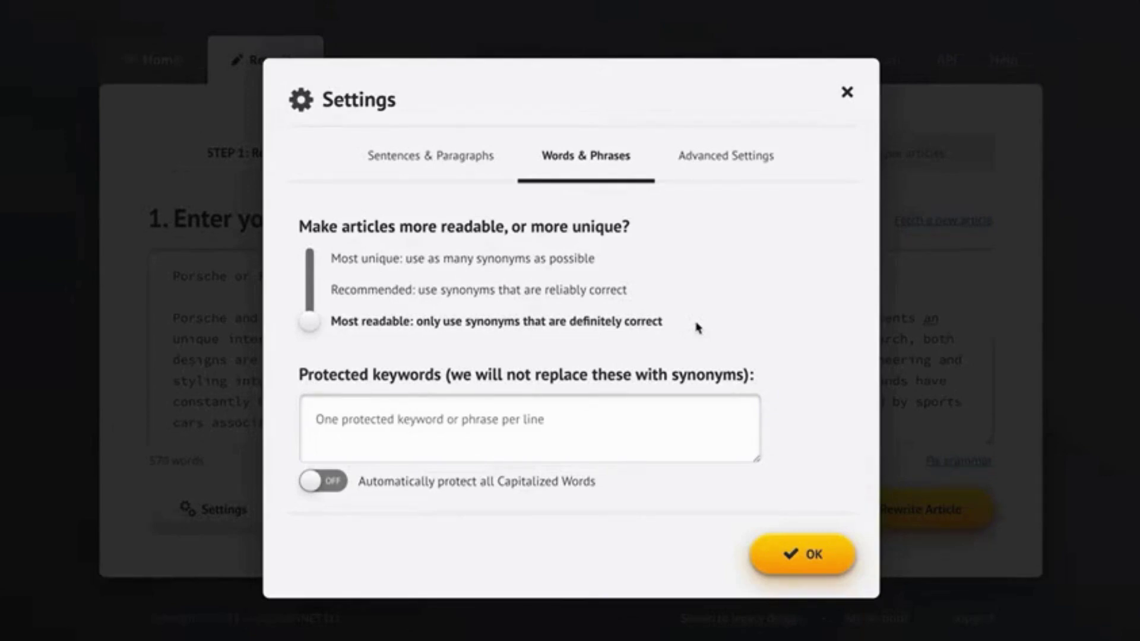
{"action": "left_click", "coordinate": [529, 297]}
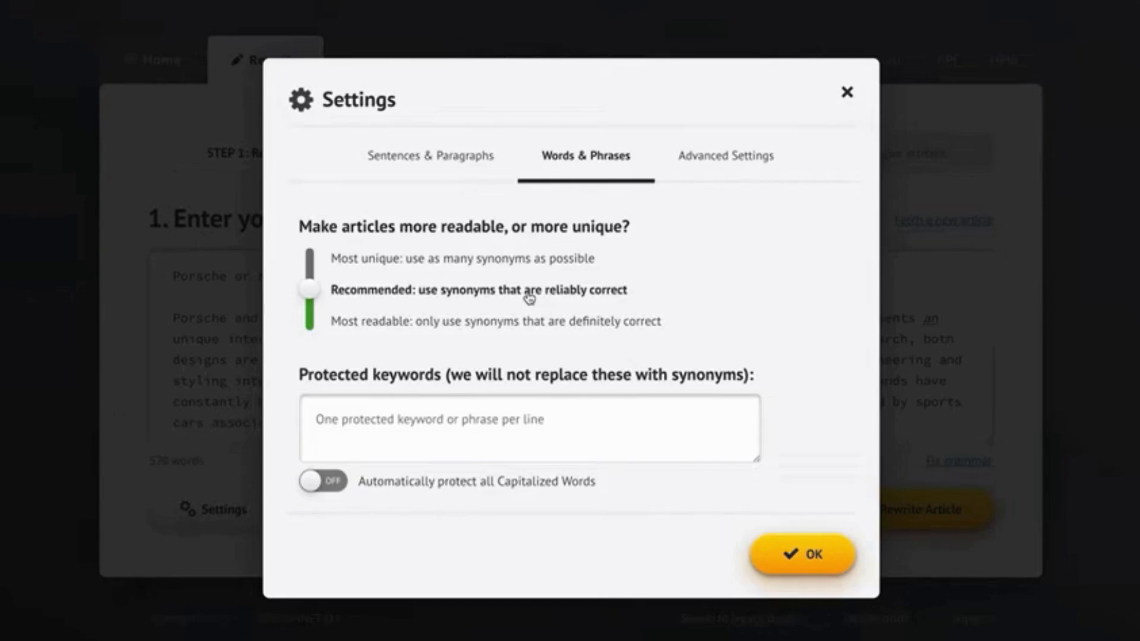
{"action": "left_click", "coordinate": [486, 331]}
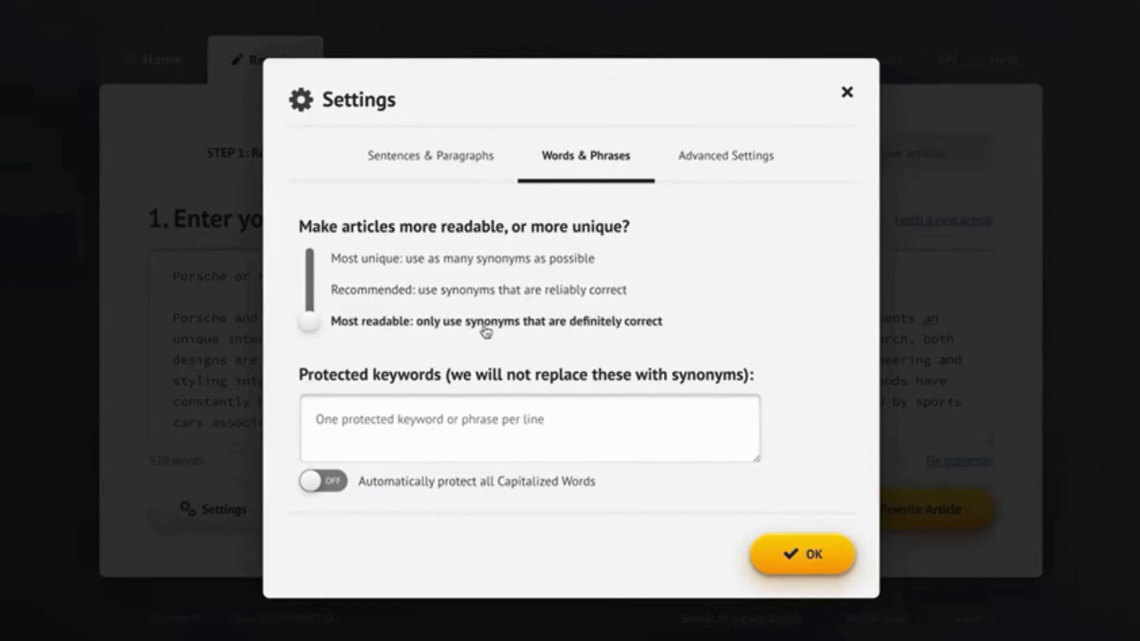
{"action": "left_click", "coordinate": [428, 492]}
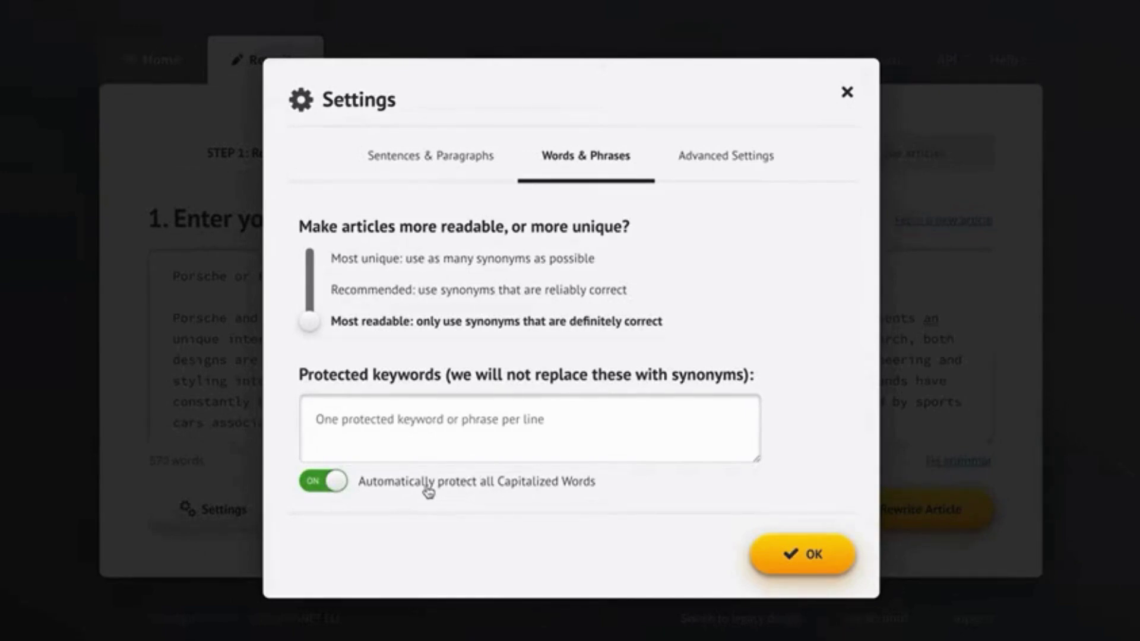
- Switch on Auto One Click Rewrite in the Advanced Settings
{"action": "left_click", "coordinate": [725, 163]}
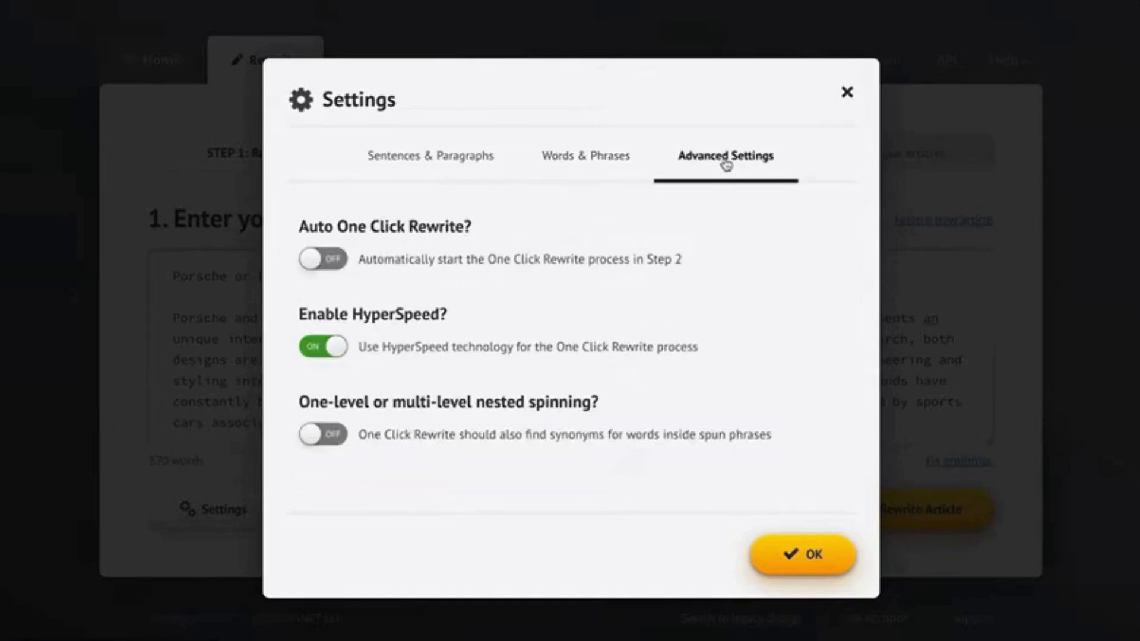
{"action": "left_click", "coordinate": [461, 265]}
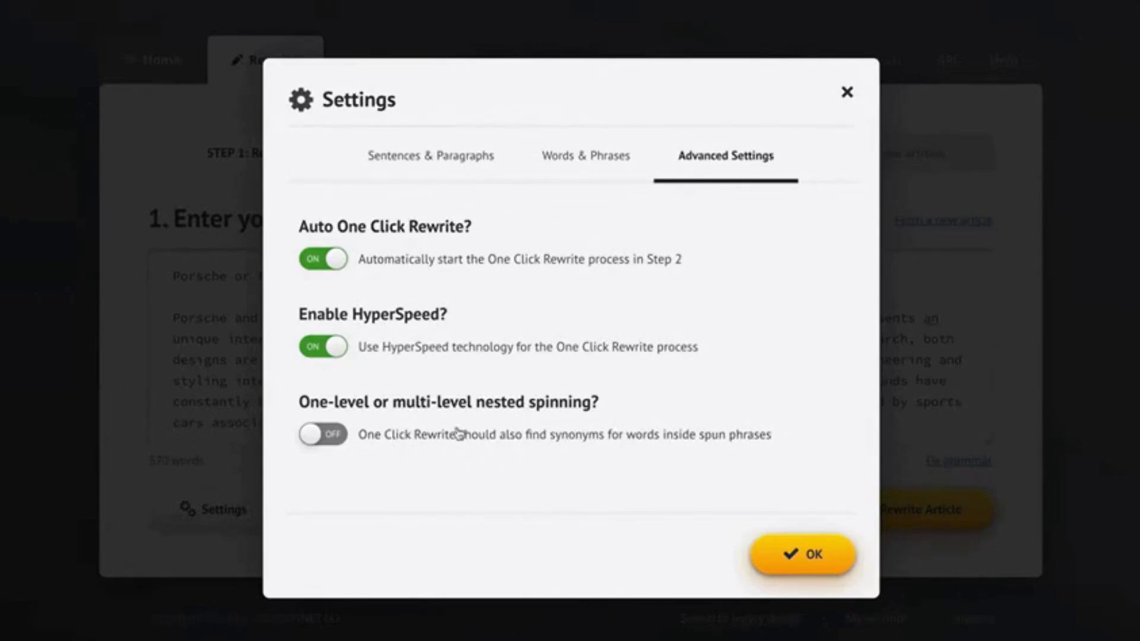
- Review the Sentences & Paragraphs, Words & Phrases and Advanced Settings tabs once more
{"action": "left_click", "coordinate": [406, 149]}
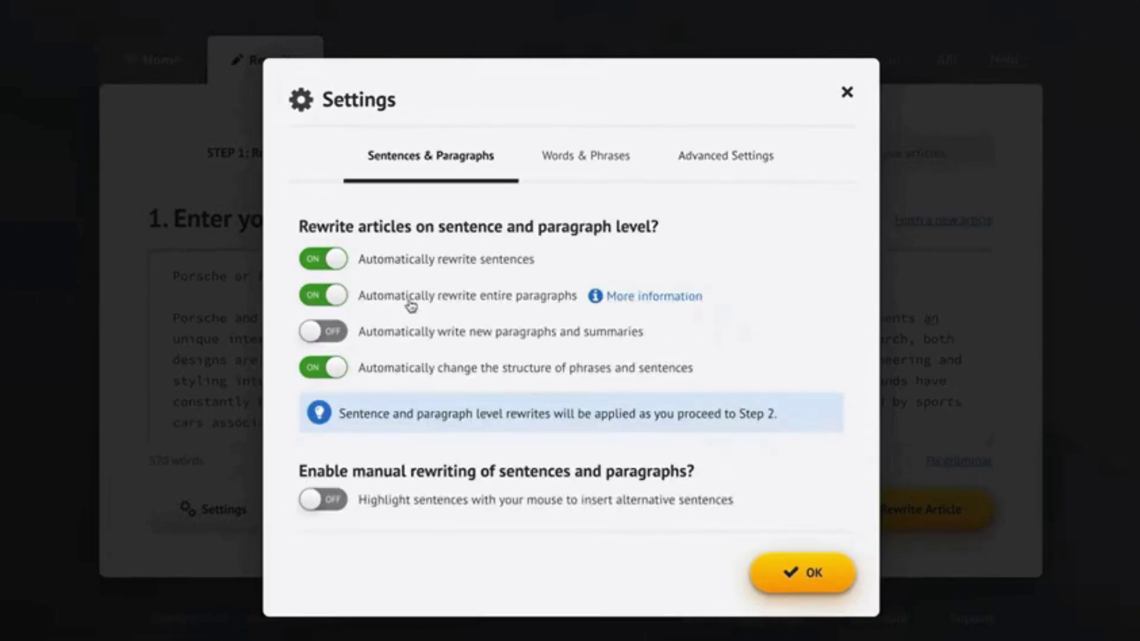
{"action": "mouse_move", "coordinate": [426, 378]}
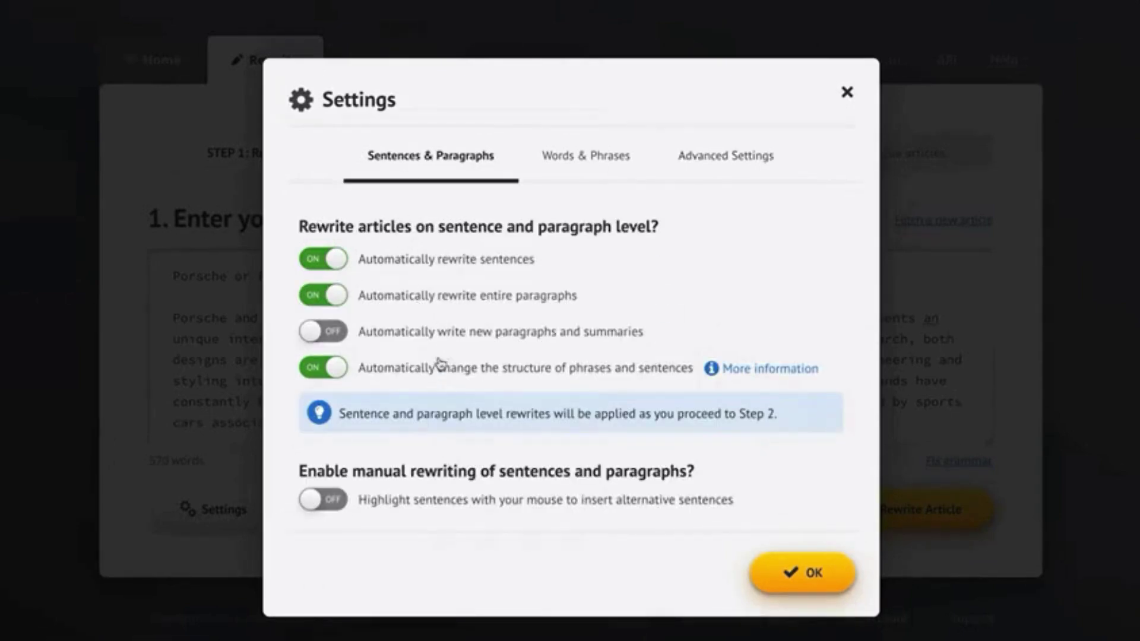
{"action": "mouse_move", "coordinate": [422, 336]}
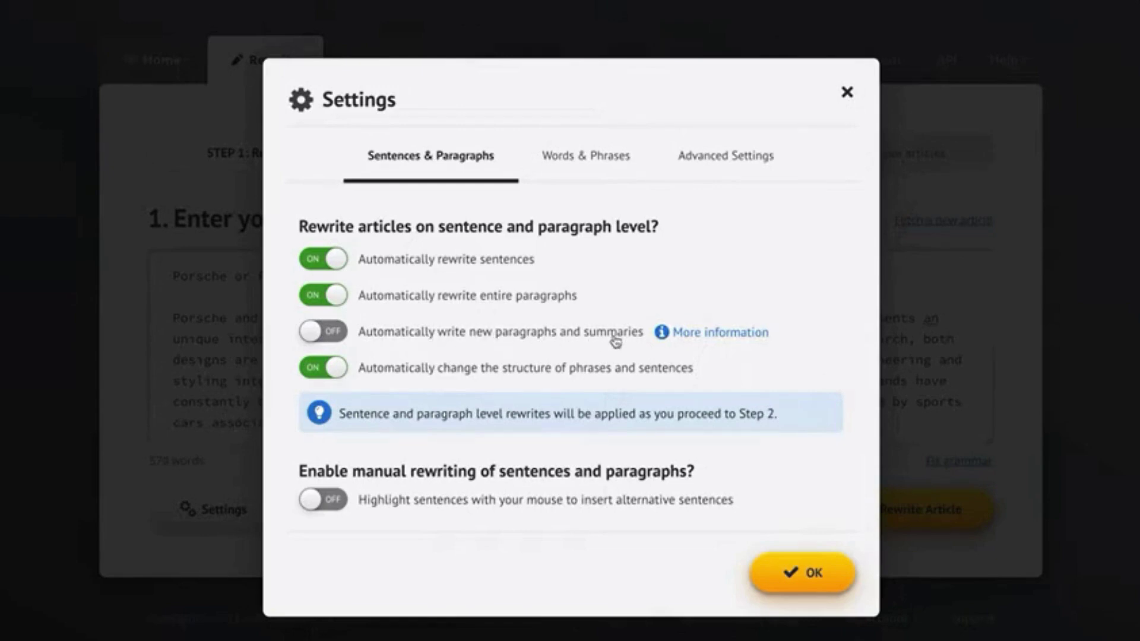
{"action": "left_click", "coordinate": [601, 161]}
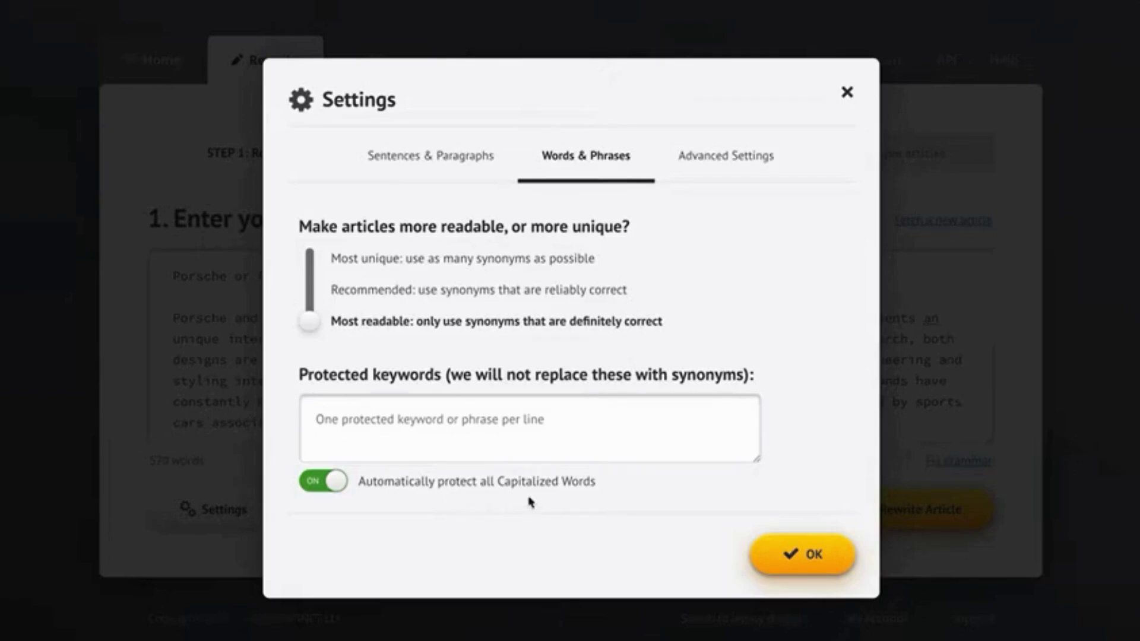
{"action": "left_click", "coordinate": [738, 159]}
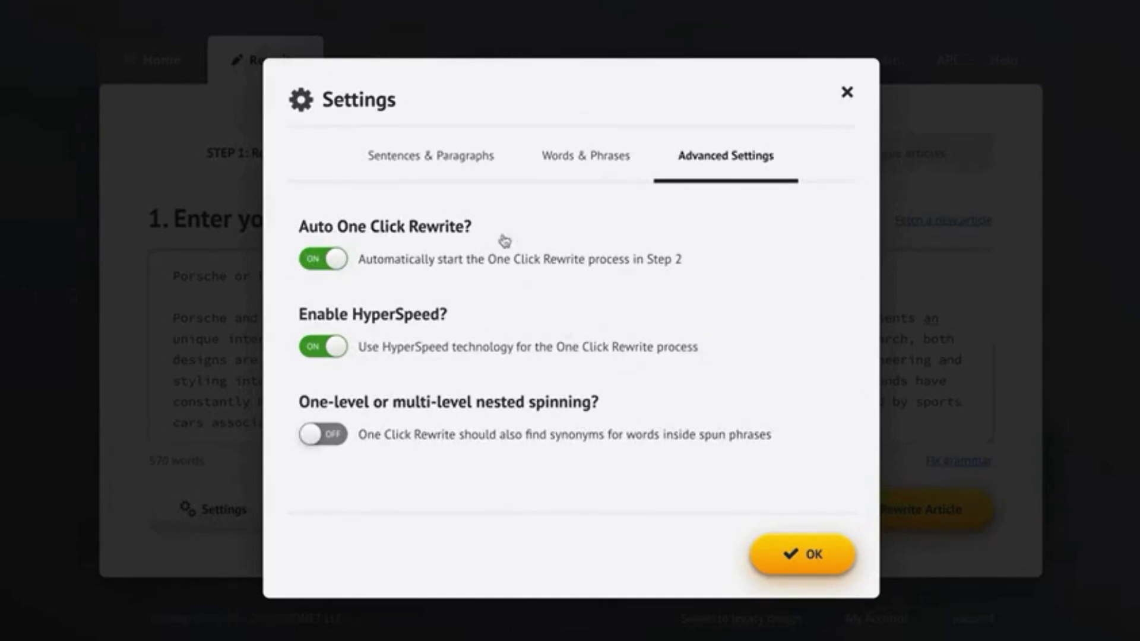
{"action": "left_click", "coordinate": [439, 163]}
- Close the settings and rewrite the article, getting a fully spun version at 99% uniqueness
{"action": "left_click", "coordinate": [815, 579]}
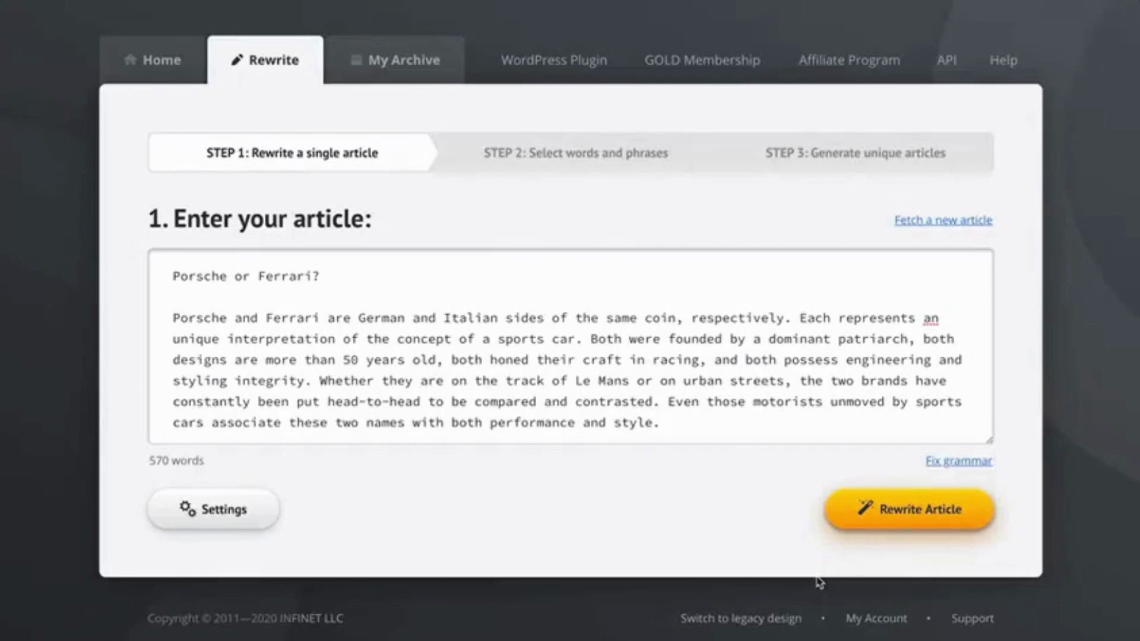
{"action": "left_click", "coordinate": [909, 514]}
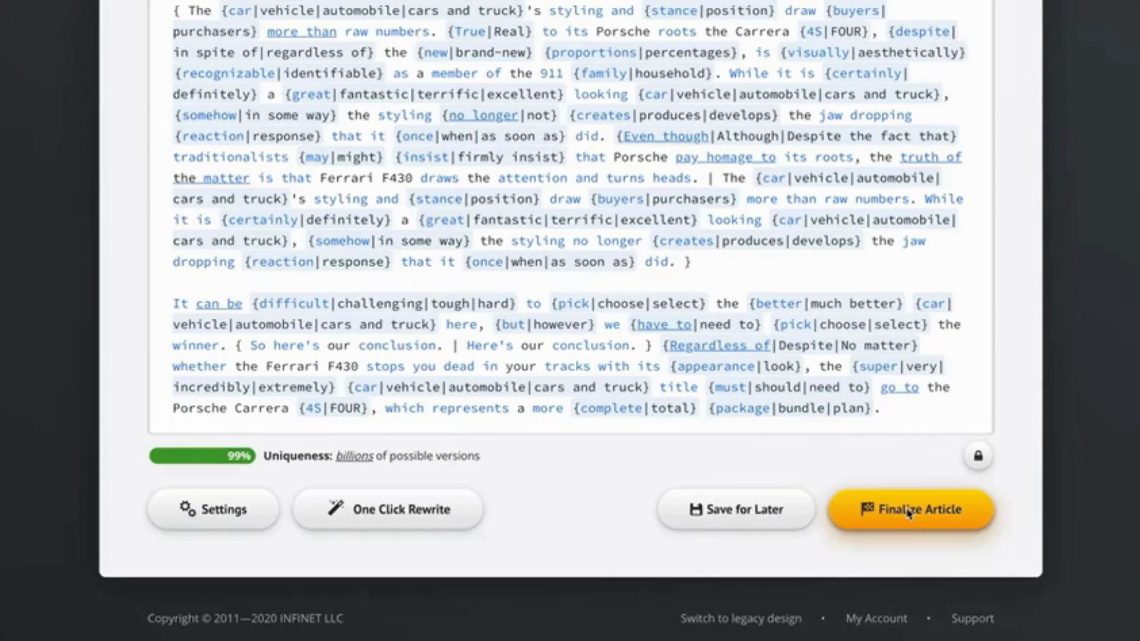
{"action": "scroll", "coordinate": [1018, 237], "scroll_direction": "up", "scroll_amount": 10}
{"action": "scroll", "coordinate": [1018, 237], "scroll_direction": "up", "scroll_amount": 15}
{"action": "scroll", "coordinate": [1018, 238], "scroll_direction": "down", "scroll_amount": 7}
{"action": "scroll", "coordinate": [1018, 238], "scroll_direction": "down", "scroll_amount": 15}
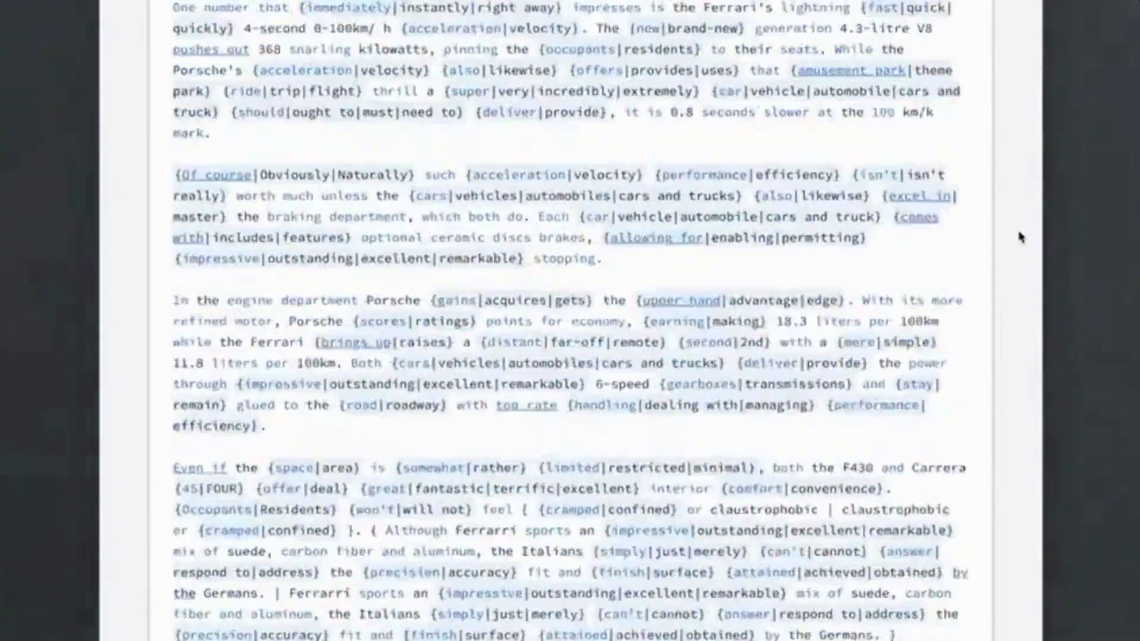
{"action": "scroll", "coordinate": [1018, 237], "scroll_direction": "down", "scroll_amount": 5}
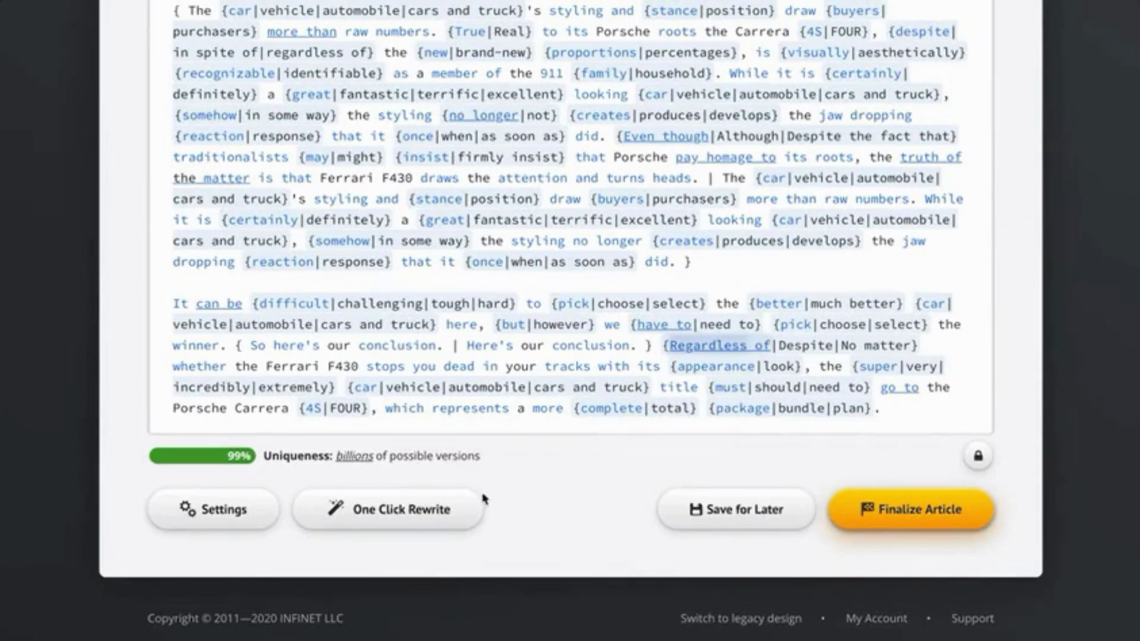
- Check the Advanced Settings, close the dialog, and look over the spun article top to bottom
{"action": "left_click", "coordinate": [227, 509]}
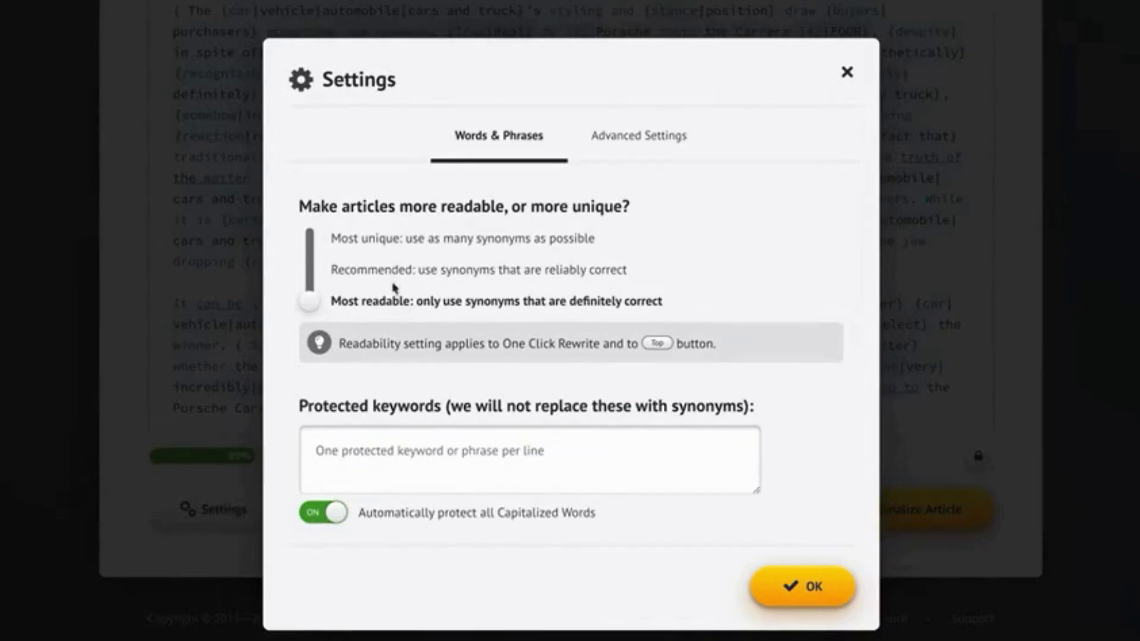
{"action": "left_click", "coordinate": [643, 136]}
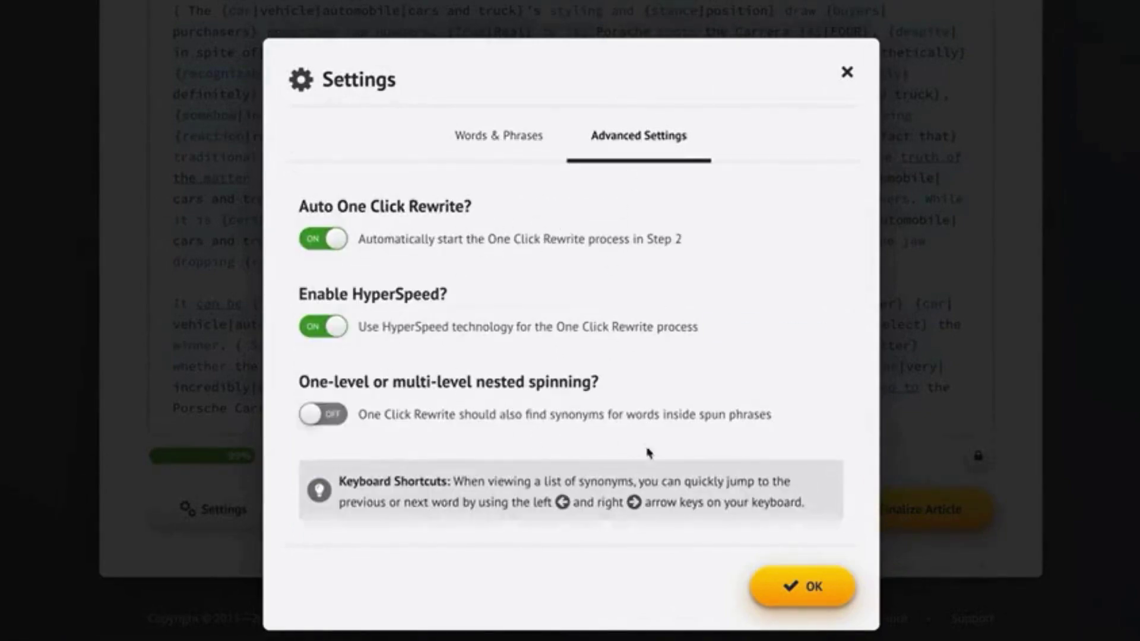
{"action": "left_click", "coordinate": [816, 595]}
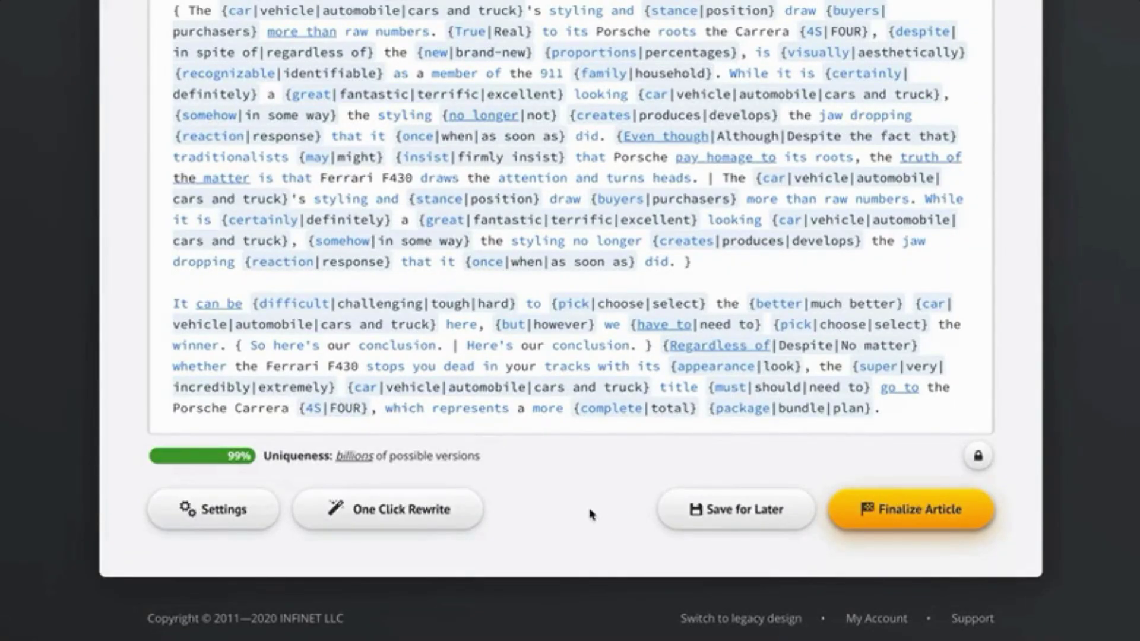
{"action": "scroll", "coordinate": [1025, 210], "scroll_direction": "up", "scroll_amount": 10}
{"action": "scroll", "coordinate": [1026, 210], "scroll_direction": "up", "scroll_amount": 5}
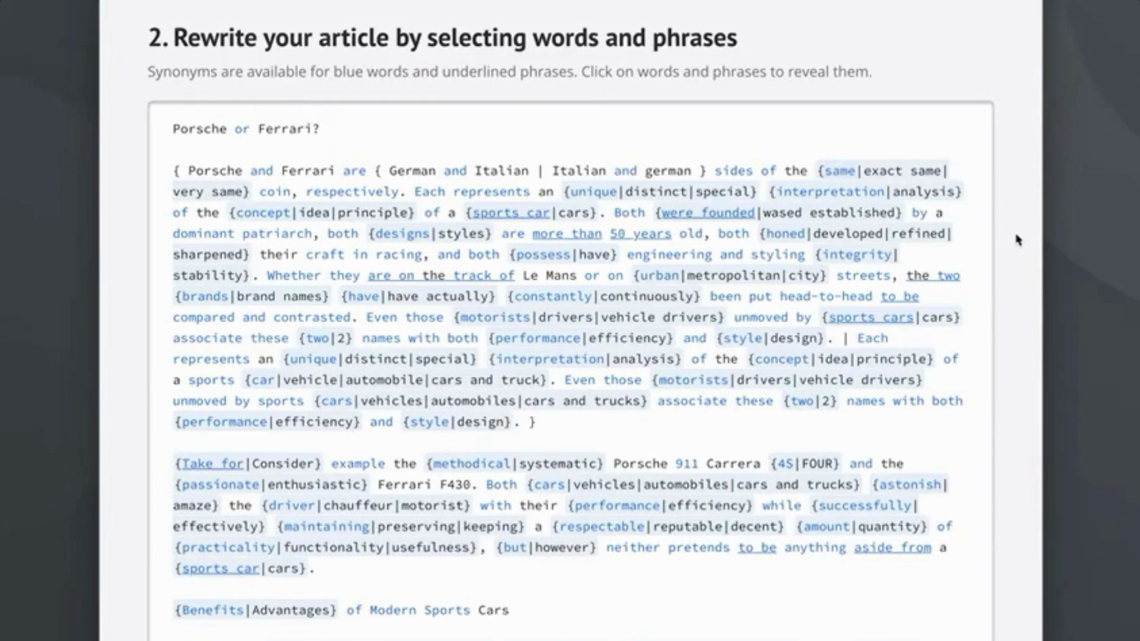
{"action": "scroll", "coordinate": [1016, 239], "scroll_direction": "down", "scroll_amount": 20}
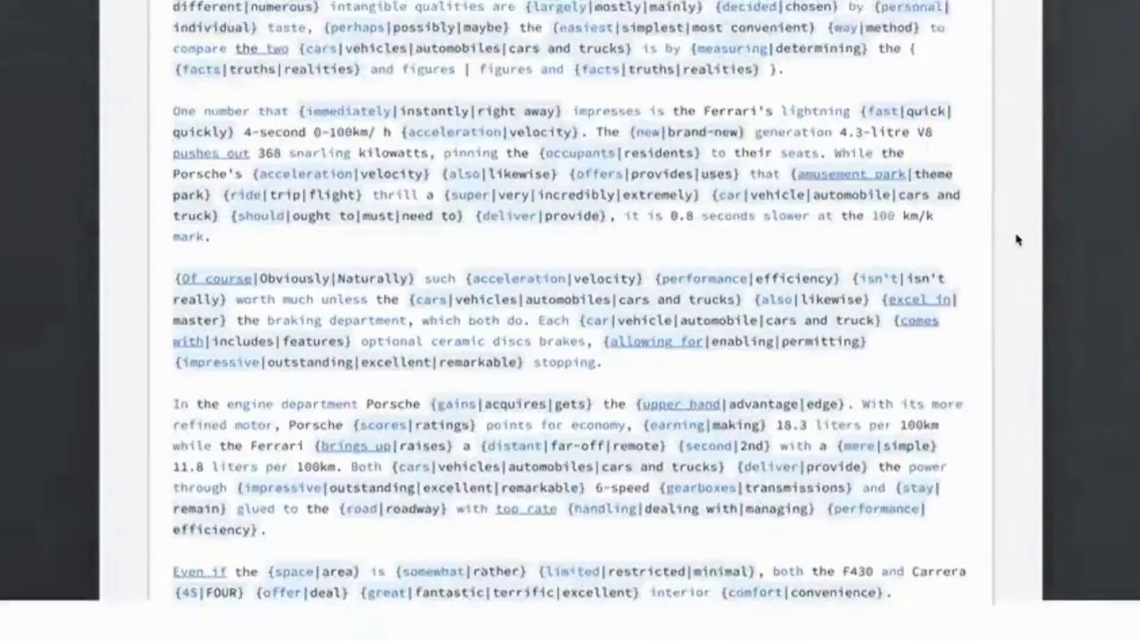
{"action": "scroll", "coordinate": [1016, 240], "scroll_direction": "down", "scroll_amount": 5}
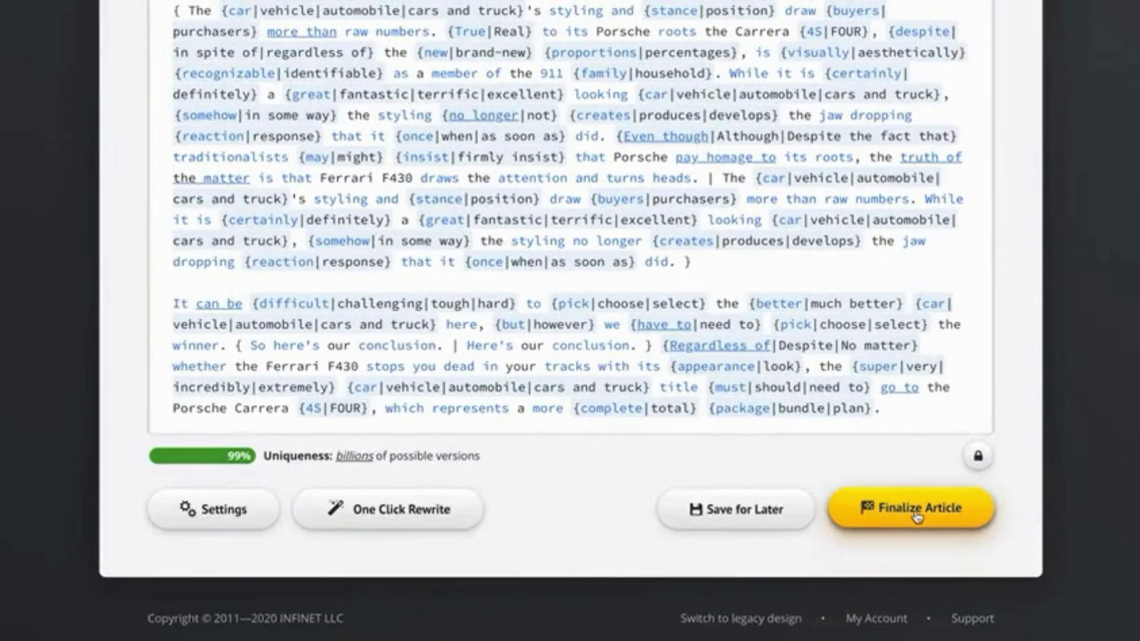
- Finalize the spun article and dismiss the success message
{"action": "left_click", "coordinate": [918, 517]}
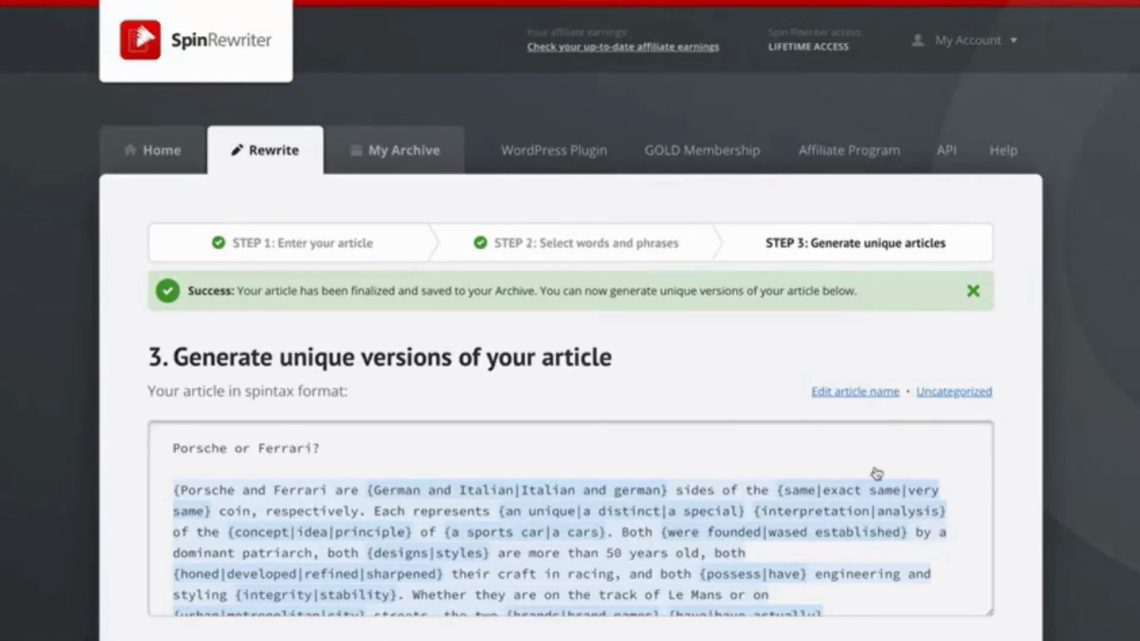
{"action": "left_click", "coordinate": [973, 291]}
{"action": "scroll", "coordinate": [1020, 373], "scroll_direction": "down", "scroll_amount": 3}
{"action": "scroll", "coordinate": [1019, 372], "scroll_direction": "down", "scroll_amount": 2}
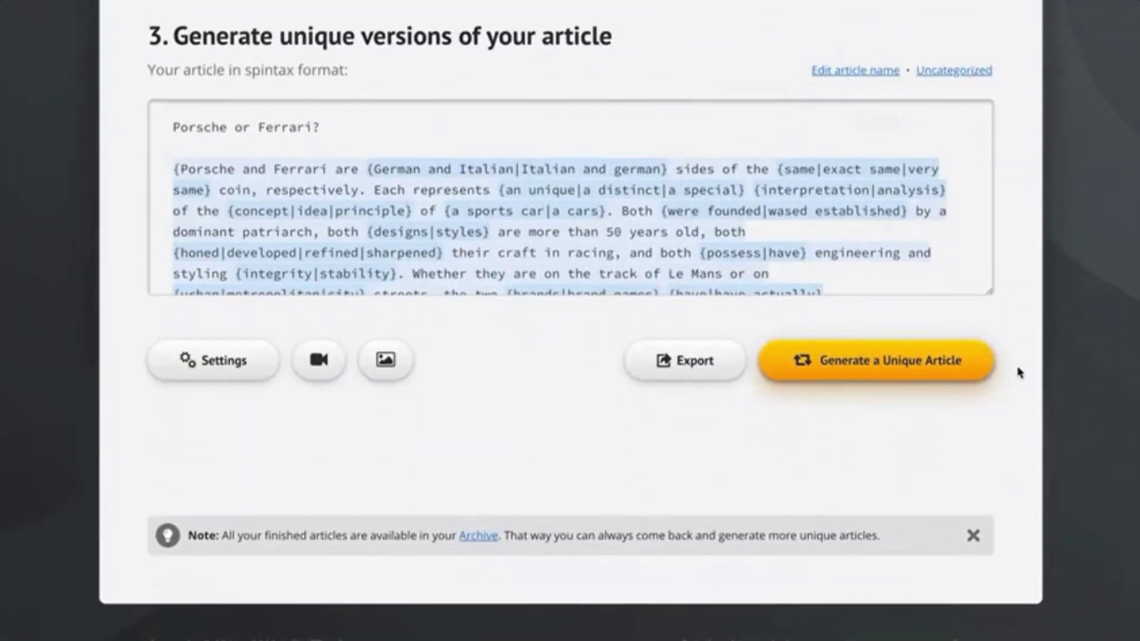
{"action": "scroll", "coordinate": [641, 243], "scroll_direction": "down", "scroll_amount": 10}
{"action": "scroll", "coordinate": [642, 243], "scroll_direction": "up", "scroll_amount": 10}
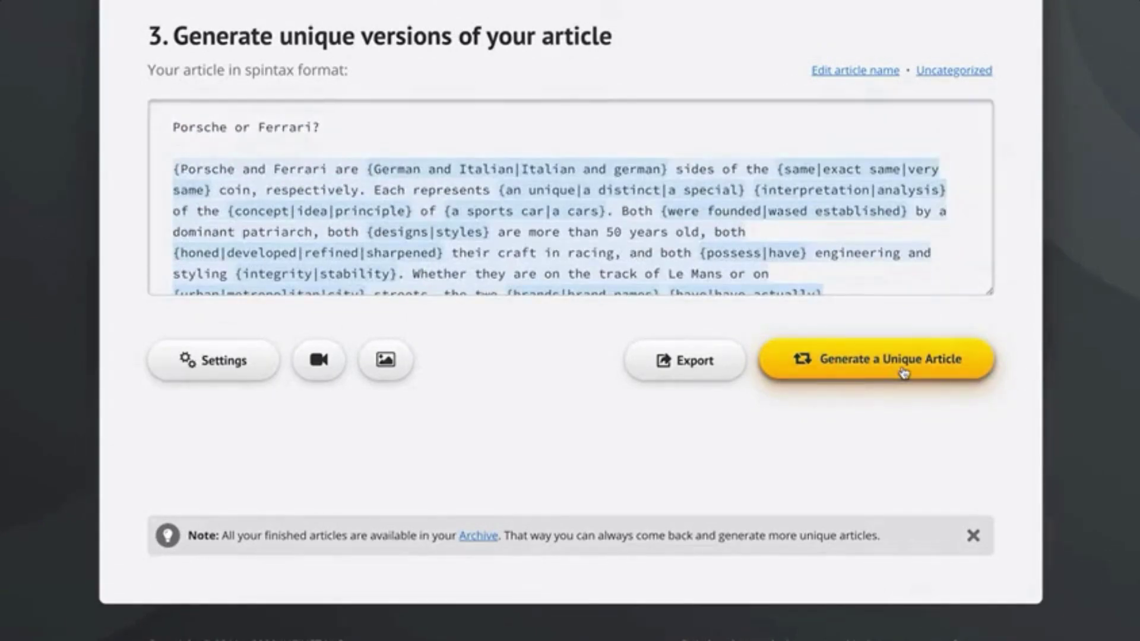
- Generate a unique version of the article: 501 words at 87% uniqueness
{"action": "left_click", "coordinate": [902, 369]}
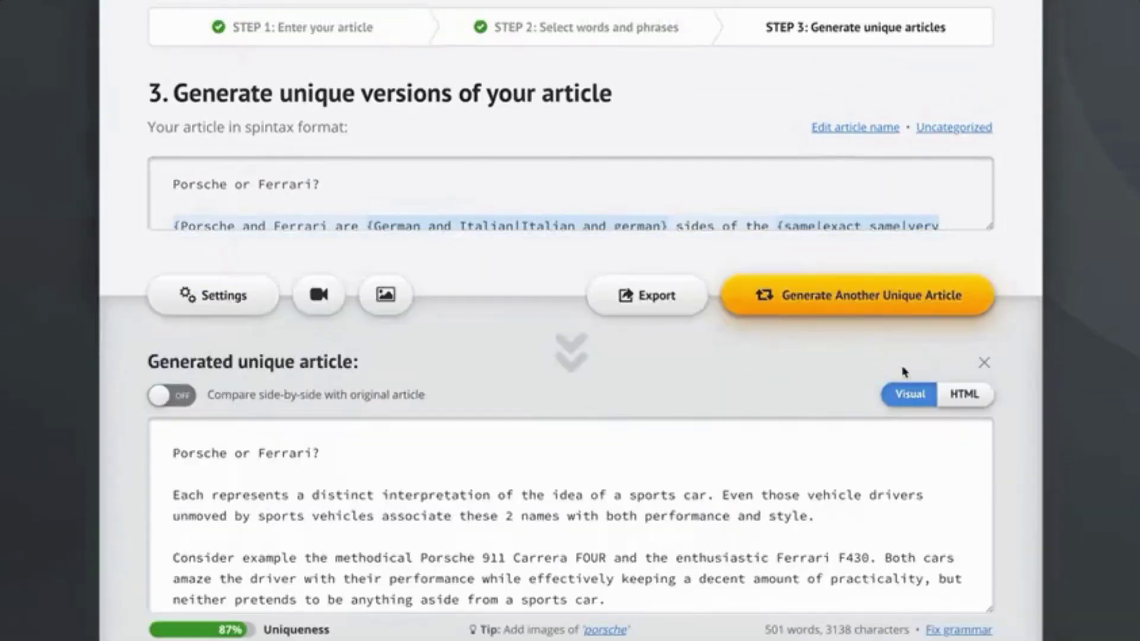
{"action": "scroll", "coordinate": [1026, 425], "scroll_direction": "down", "scroll_amount": 2}
{"action": "scroll", "coordinate": [885, 439], "scroll_direction": "down", "scroll_amount": 10}
{"action": "scroll", "coordinate": [881, 445], "scroll_direction": "up", "scroll_amount": 10}
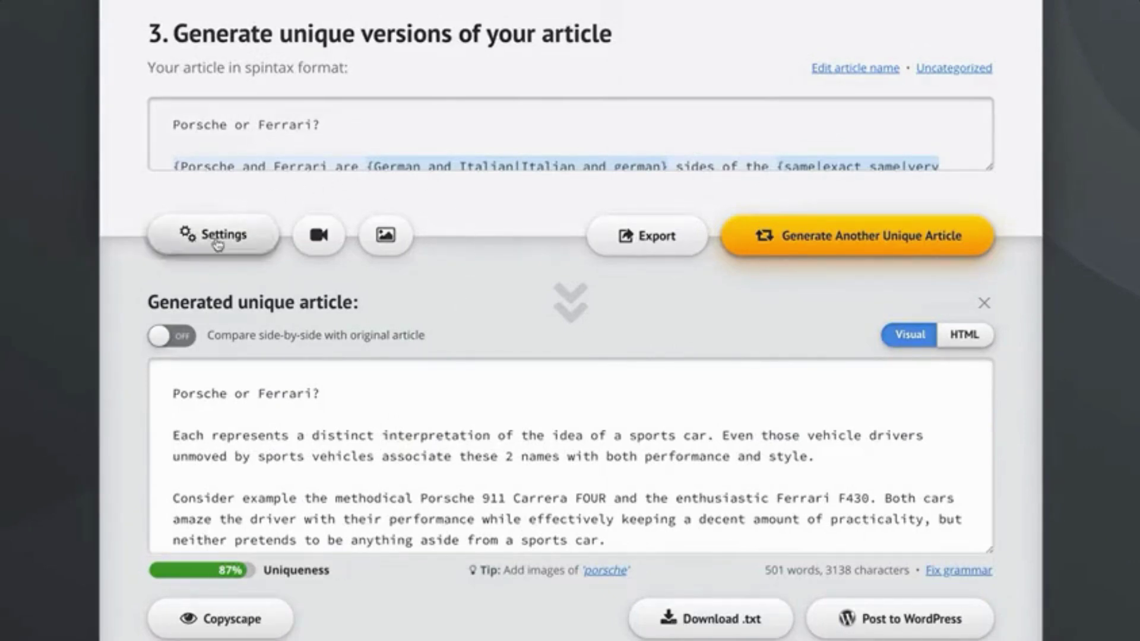
- Turn on 'Never use original words' and 'Enrich articles with headings' for generation, then recheck them
{"action": "left_click", "coordinate": [216, 239]}
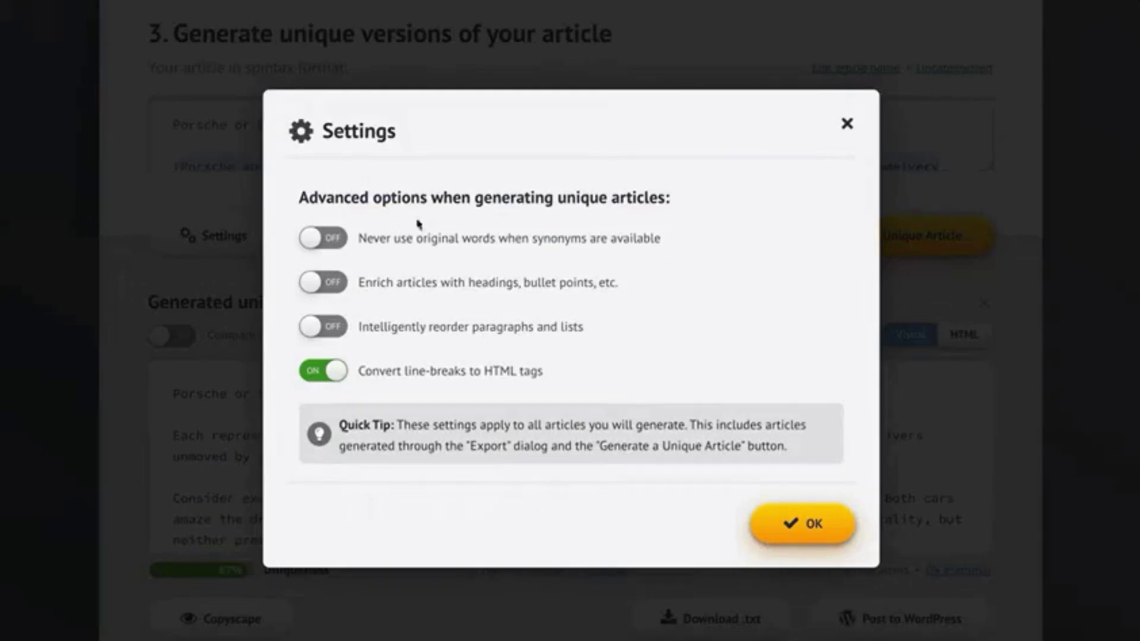
{"action": "mouse_move", "coordinate": [449, 240]}
{"action": "mouse_move", "coordinate": [394, 255]}
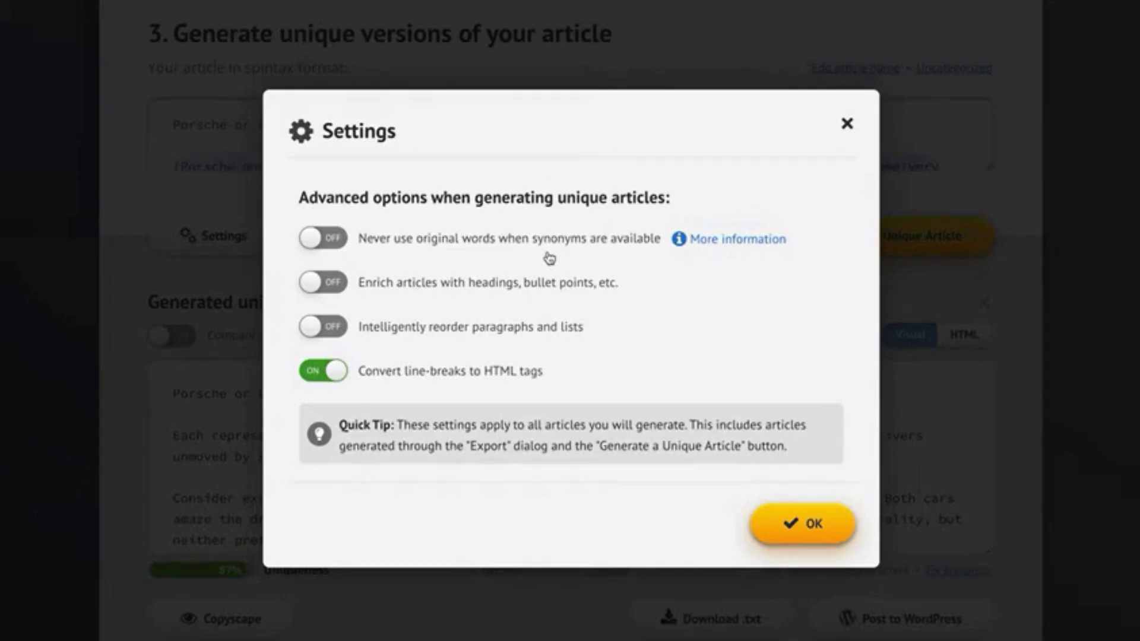
{"action": "left_click", "coordinate": [467, 247]}
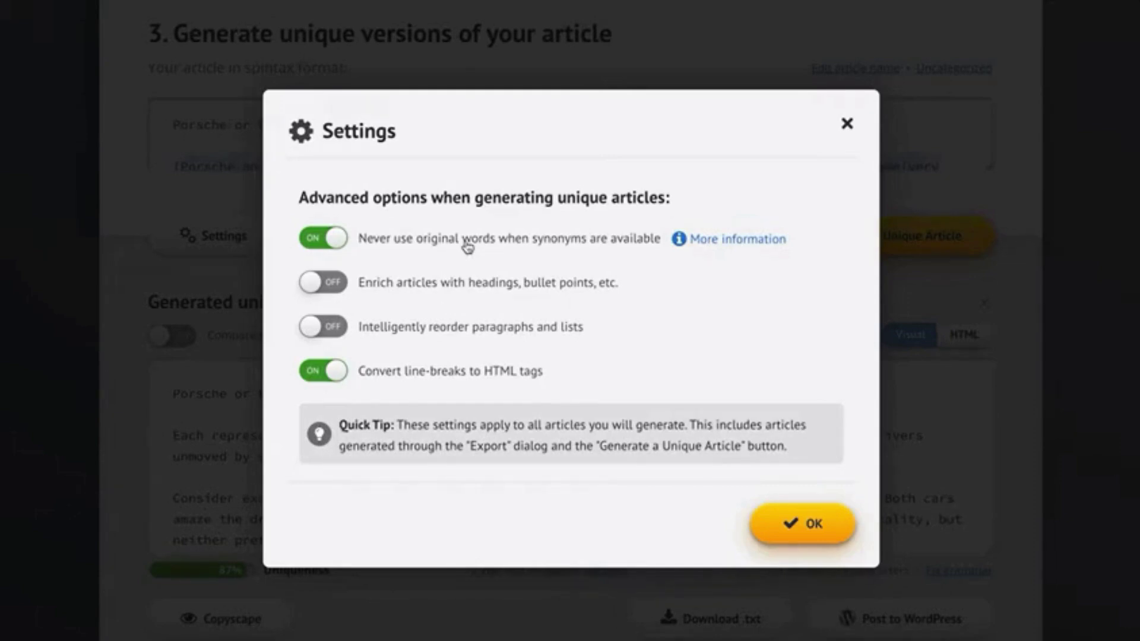
{"action": "mouse_move", "coordinate": [373, 292]}
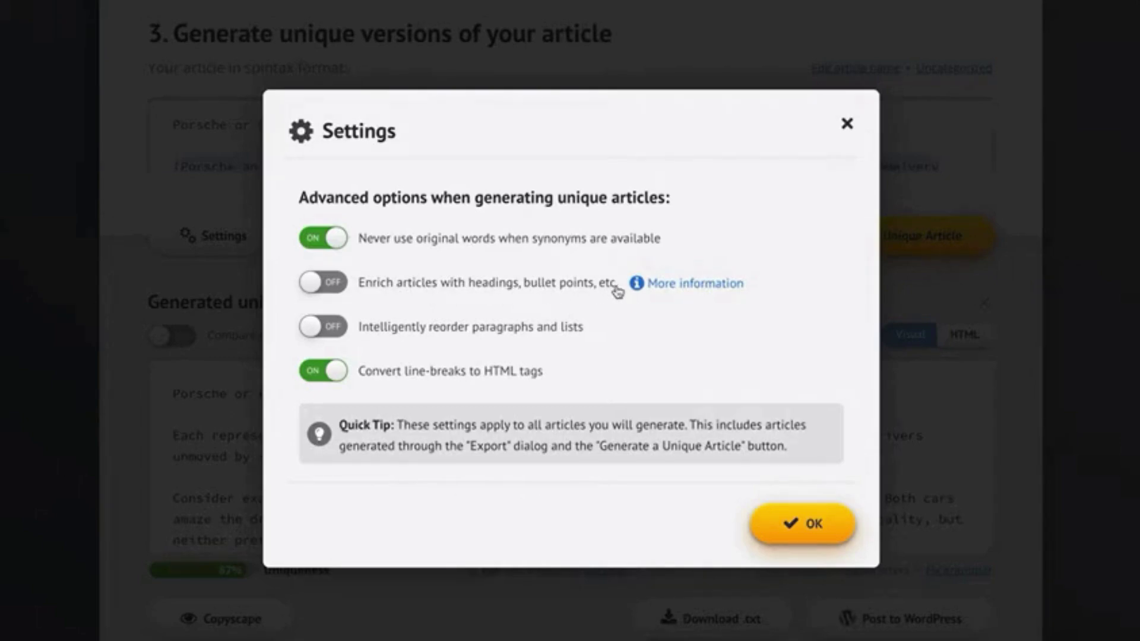
{"action": "left_click", "coordinate": [547, 291]}
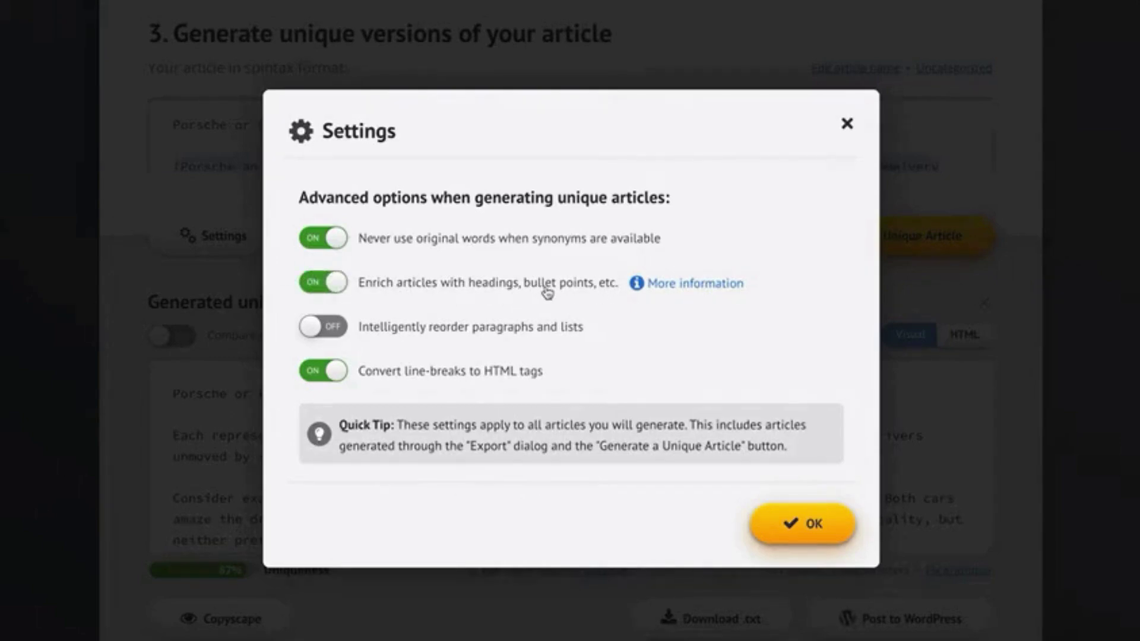
{"action": "left_click", "coordinate": [806, 531]}
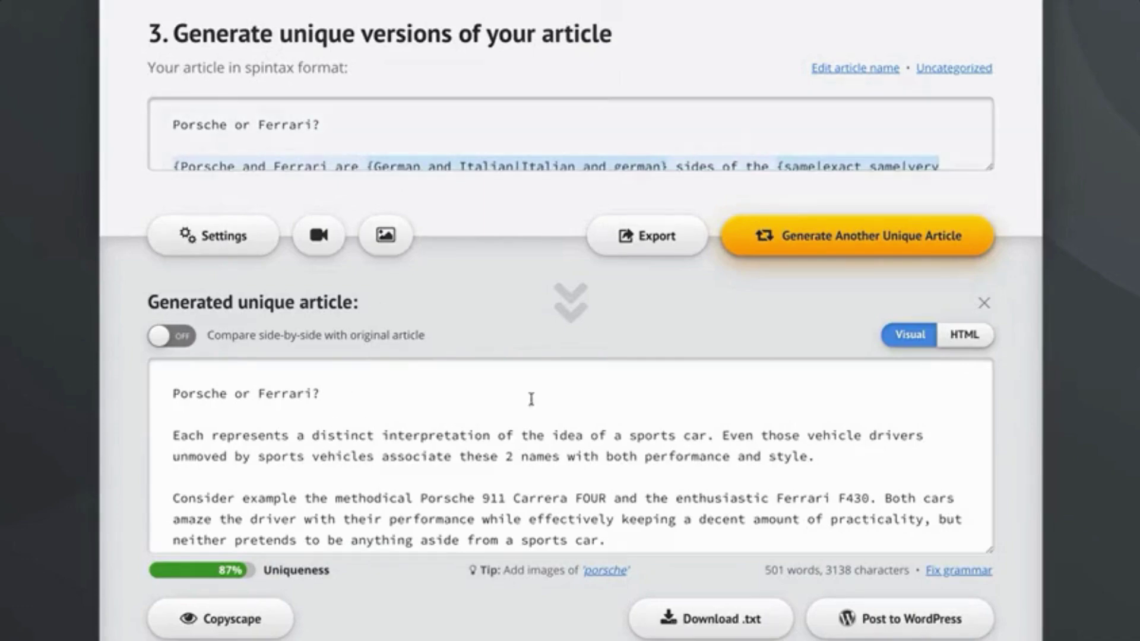
{"action": "left_click", "coordinate": [224, 235]}
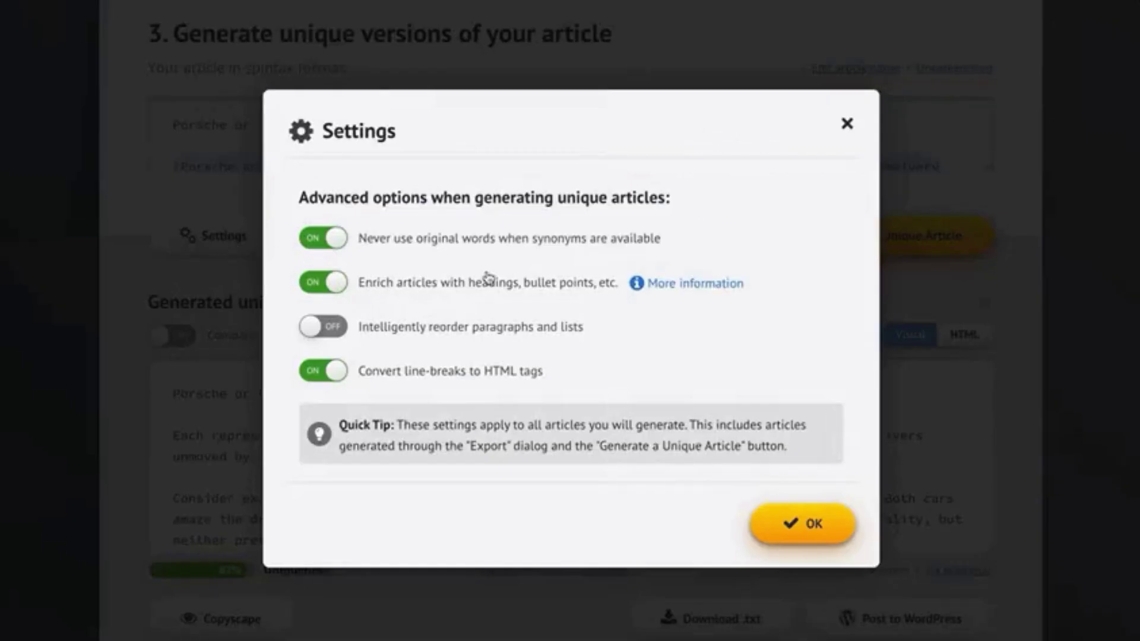
{"action": "left_click", "coordinate": [814, 522]}
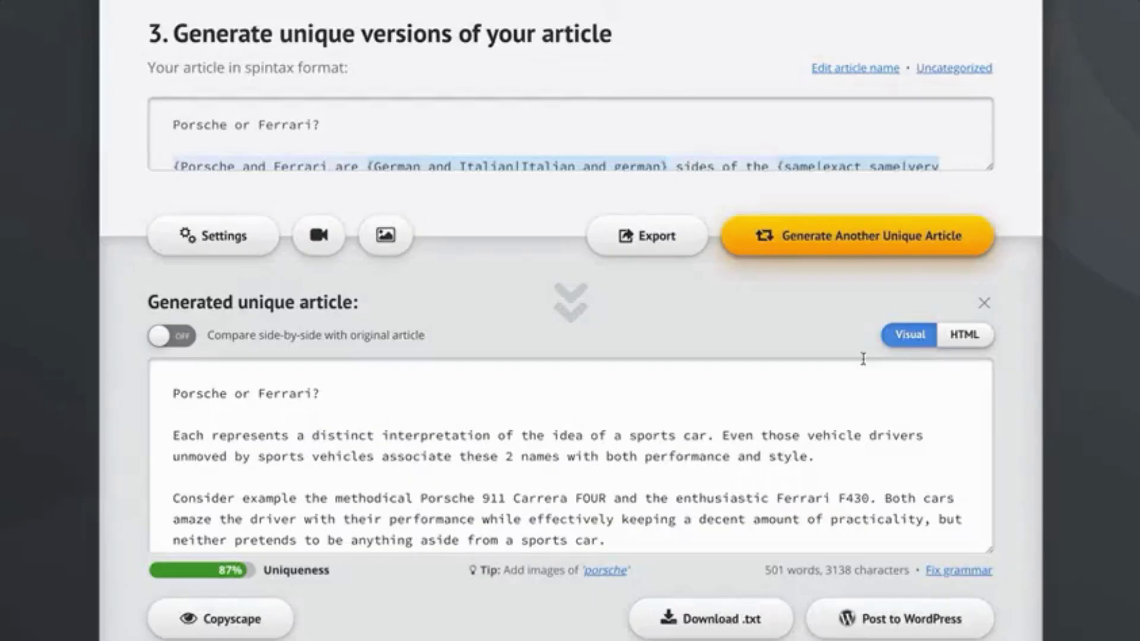
{"action": "left_click", "coordinate": [856, 247]}
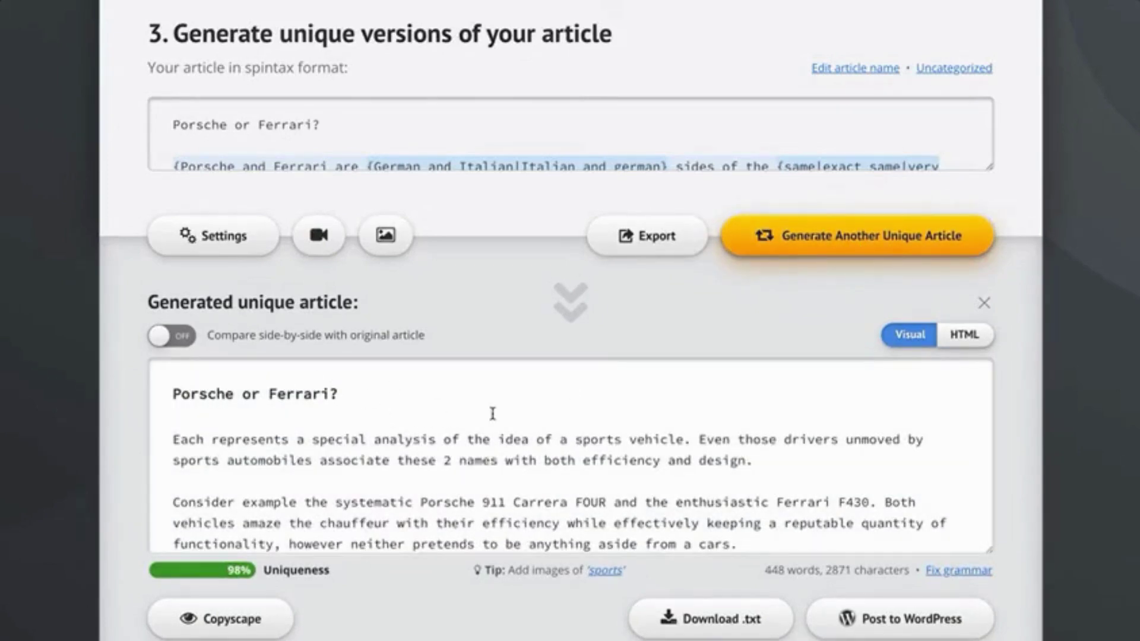
{"action": "scroll", "coordinate": [491, 409], "scroll_direction": "down", "scroll_amount": 2}
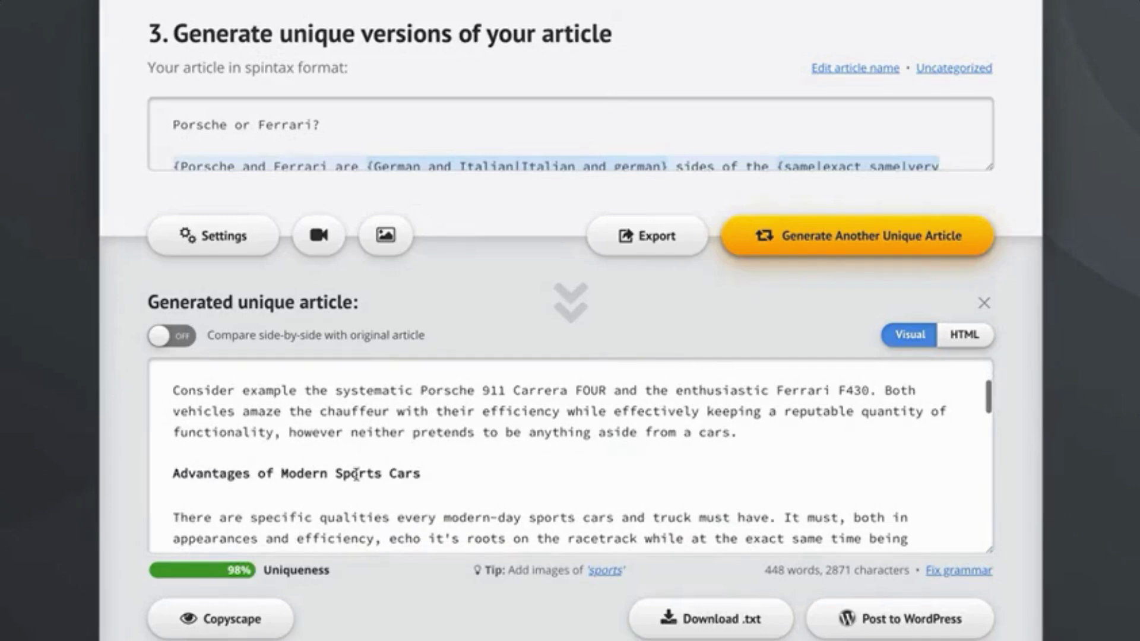
{"action": "scroll", "coordinate": [457, 449], "scroll_direction": "down", "scroll_amount": 3}
{"action": "scroll", "coordinate": [457, 449], "scroll_direction": "up", "scroll_amount": 2}
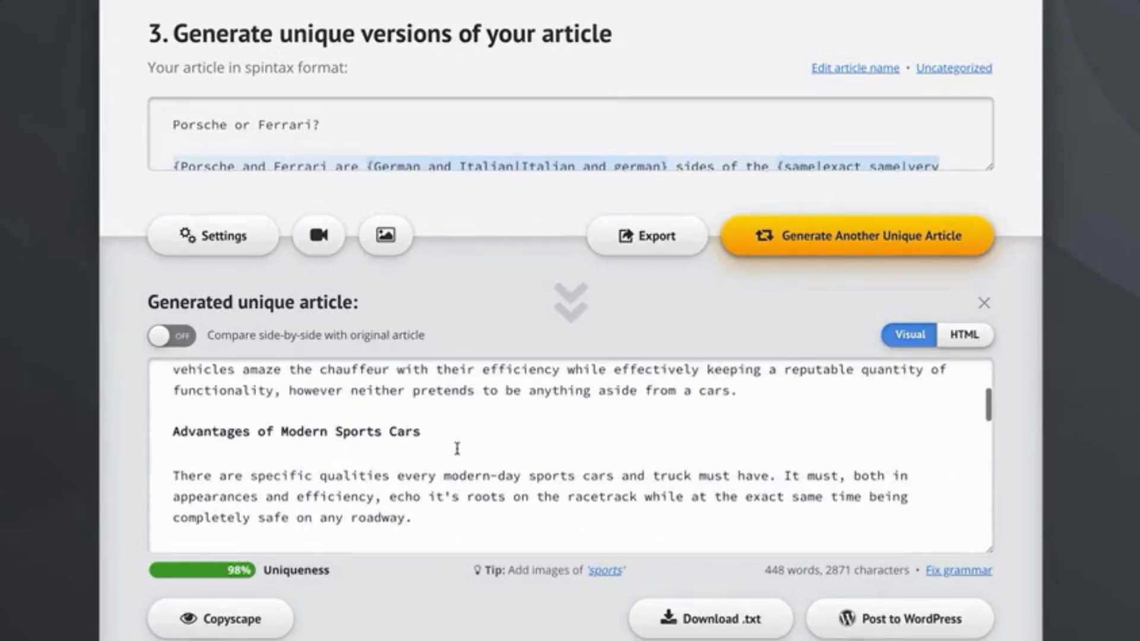
{"action": "scroll", "coordinate": [409, 424], "scroll_direction": "up", "scroll_amount": 3}
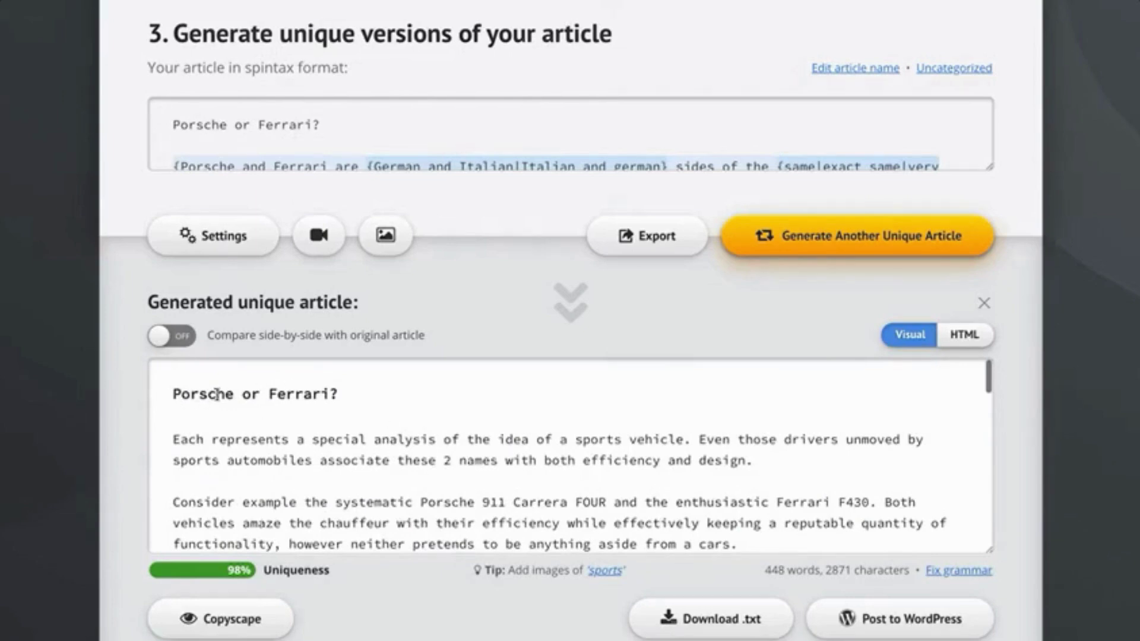
{"action": "scroll", "coordinate": [386, 410], "scroll_direction": "down", "scroll_amount": 2}
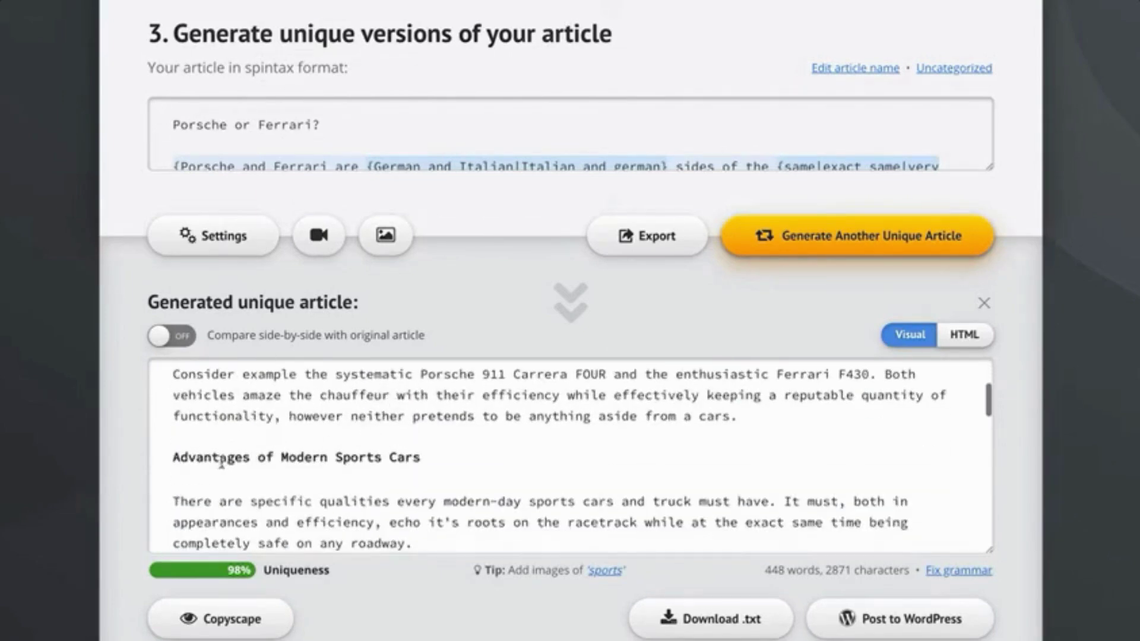
{"action": "scroll", "coordinate": [415, 455], "scroll_direction": "down", "scroll_amount": 1}
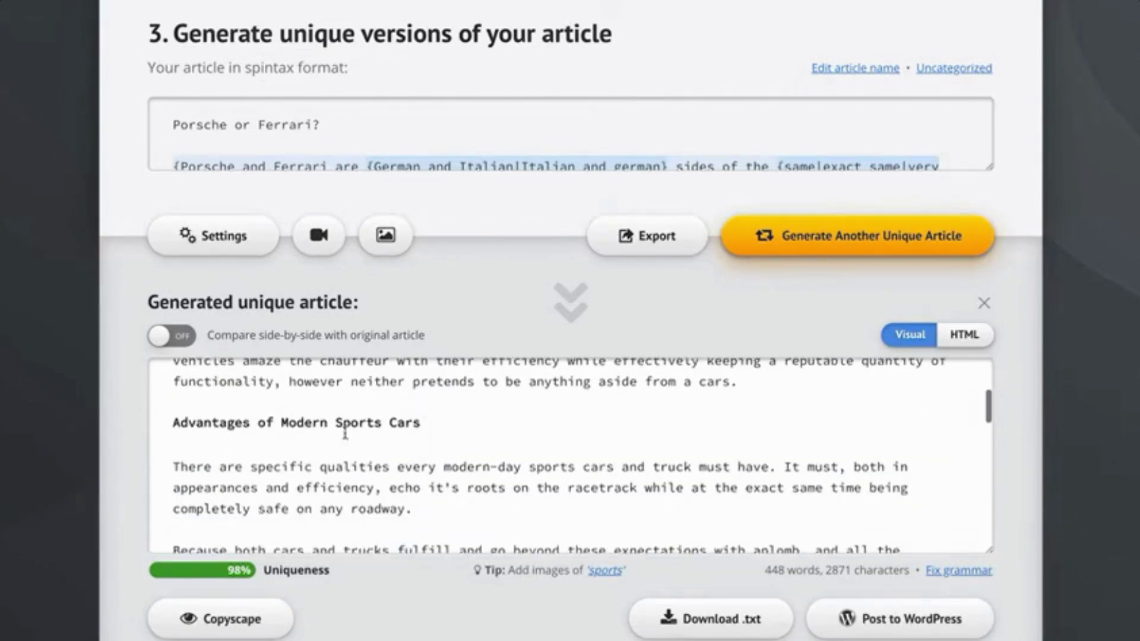
{"action": "scroll", "coordinate": [577, 451], "scroll_direction": "up", "scroll_amount": 2}
{"action": "scroll", "coordinate": [577, 454], "scroll_direction": "up", "scroll_amount": 1}
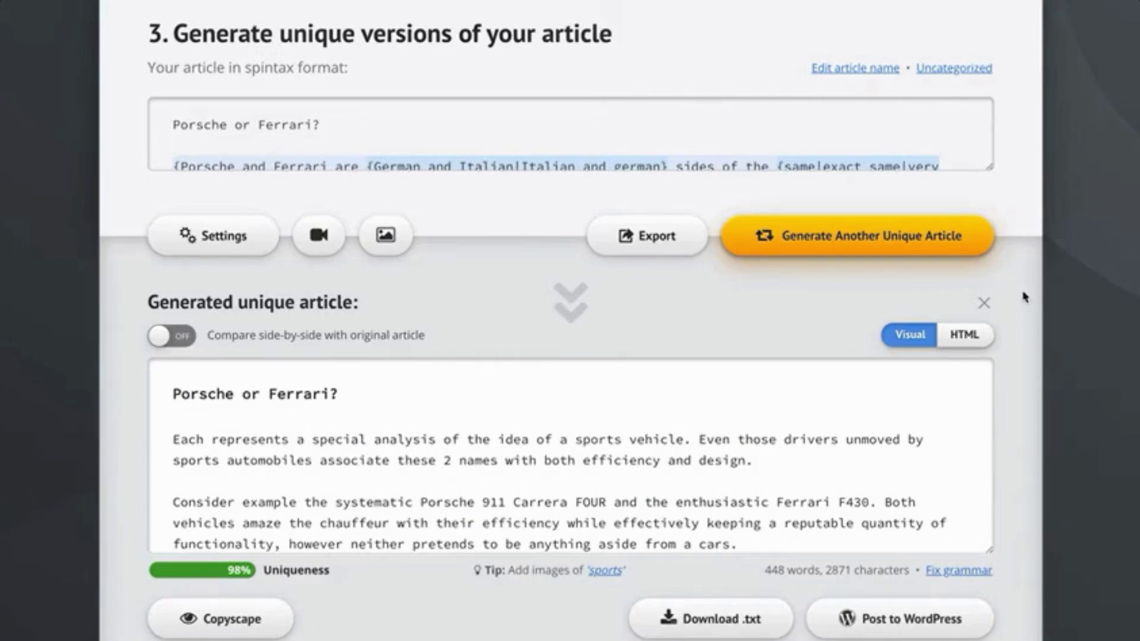
{"action": "scroll", "coordinate": [1022, 296], "scroll_direction": "down", "scroll_amount": 2}
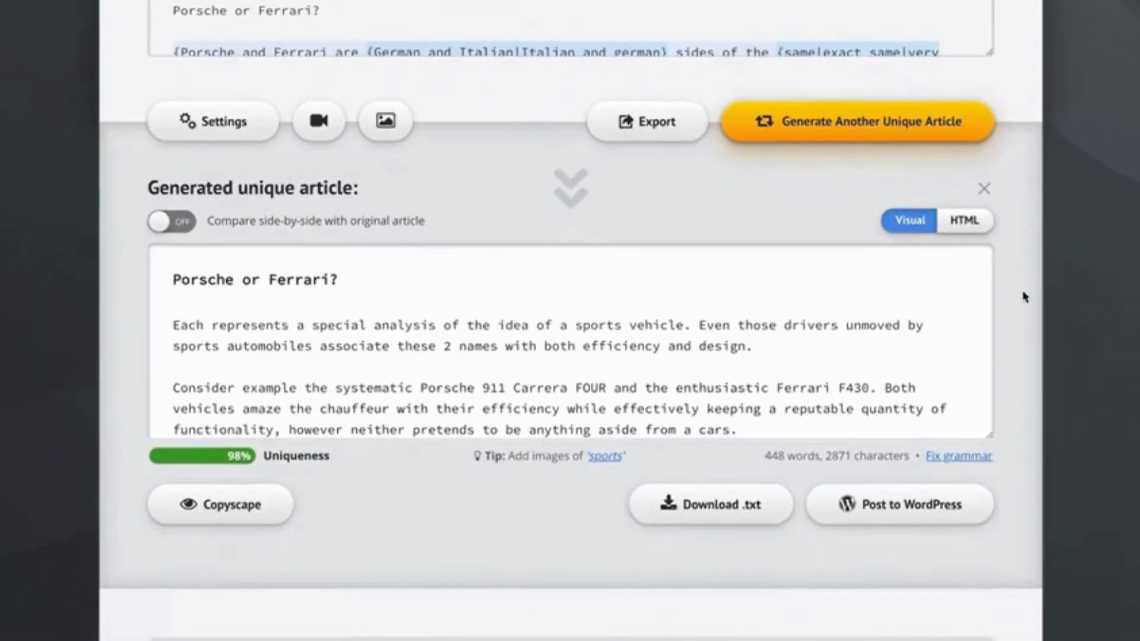
{"action": "left_click", "coordinate": [193, 124]}
{"action": "mouse_move", "coordinate": [408, 237]}
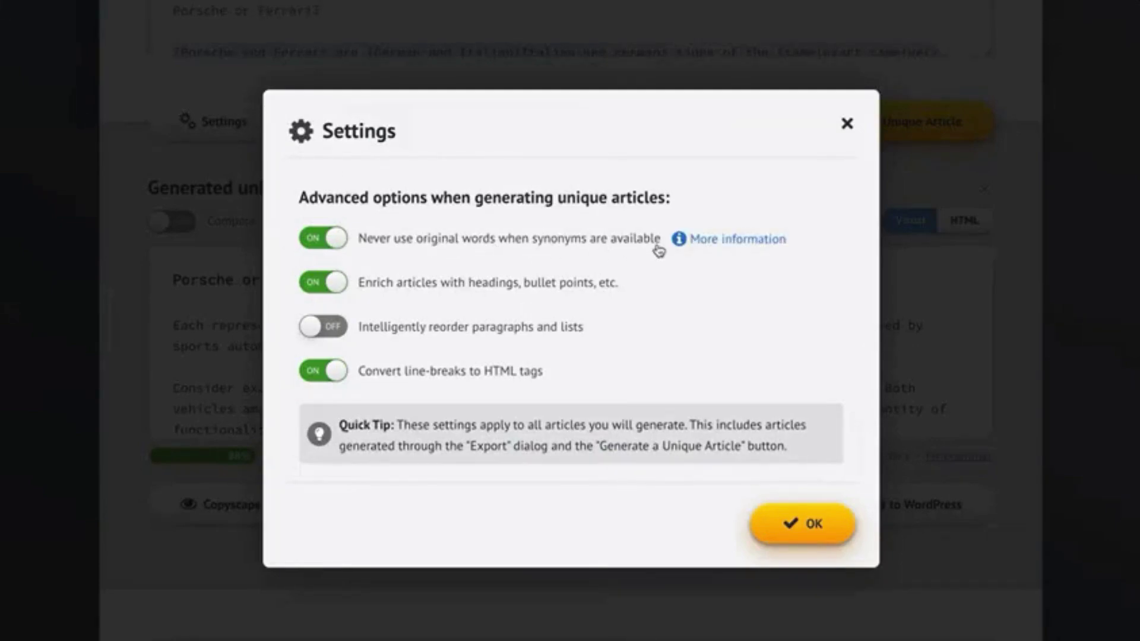
{"action": "left_click", "coordinate": [814, 530]}
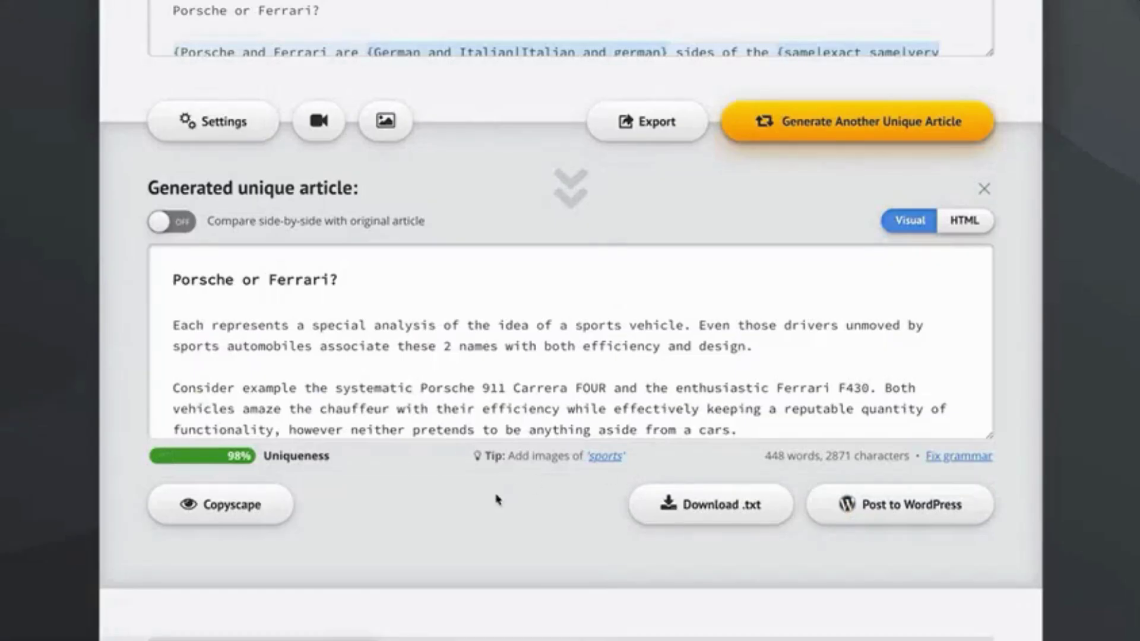
- Search images for 'porsche' and select the Cayman coupe, Targa, and retro road photos
{"action": "left_click", "coordinate": [385, 121]}
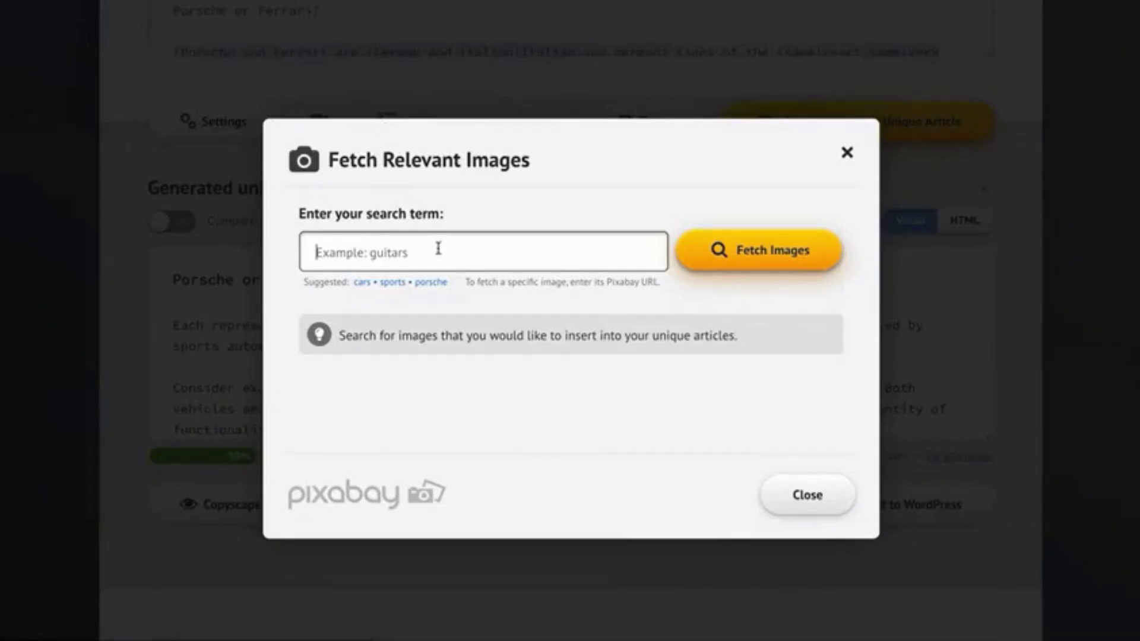
{"action": "left_click", "coordinate": [424, 284]}
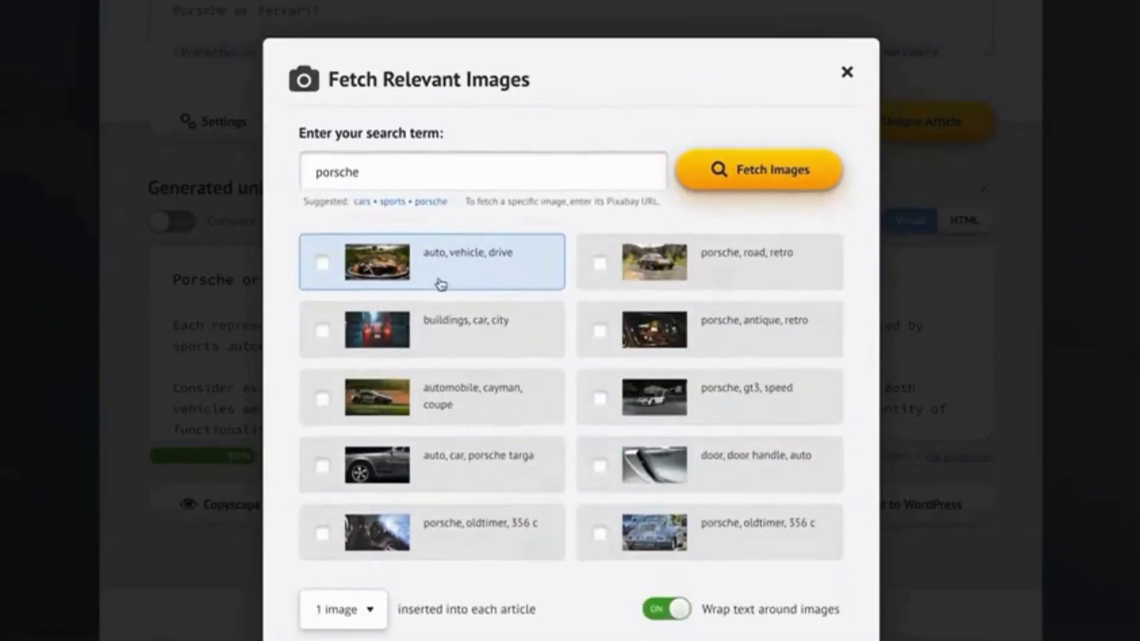
{"action": "left_click", "coordinate": [454, 403]}
{"action": "left_click", "coordinate": [496, 471]}
{"action": "left_click", "coordinate": [720, 248]}
- Set 3 images per article and insert the selected Porsche photos
{"action": "left_click", "coordinate": [365, 606]}
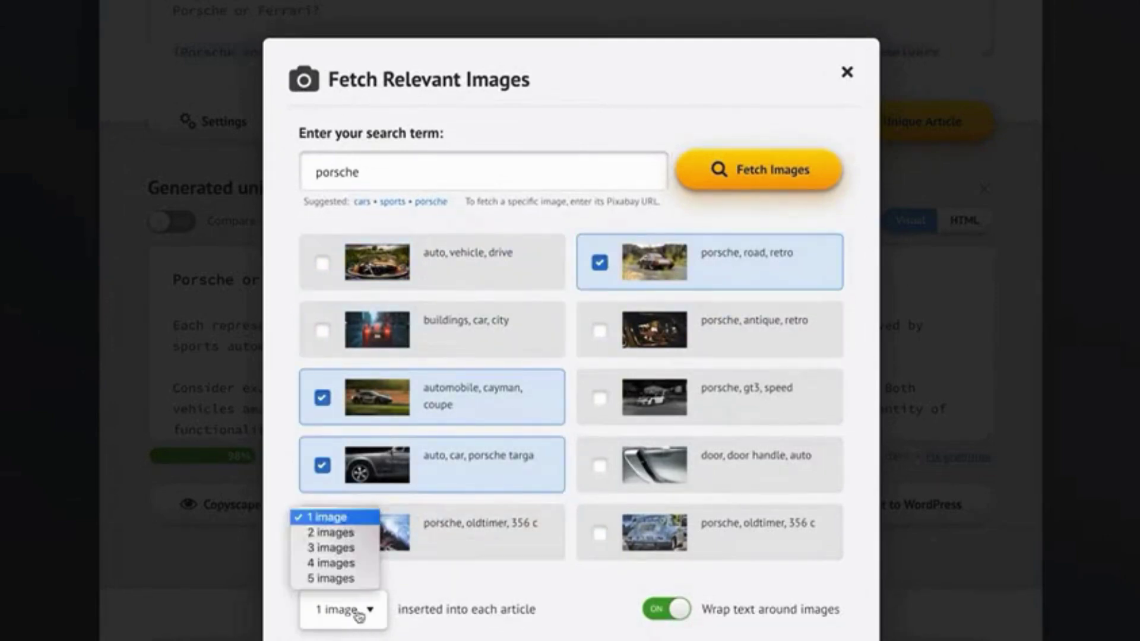
{"action": "left_click", "coordinate": [338, 532]}
{"action": "scroll", "coordinate": [867, 456], "scroll_direction": "down", "scroll_amount": 3}
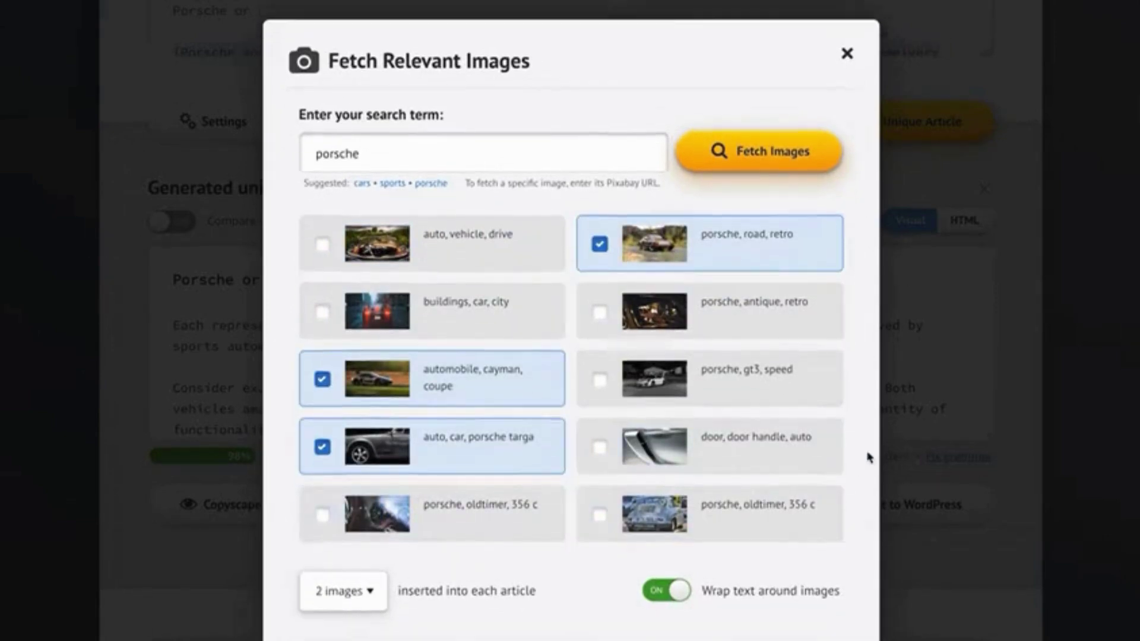
{"action": "left_click", "coordinate": [369, 399]}
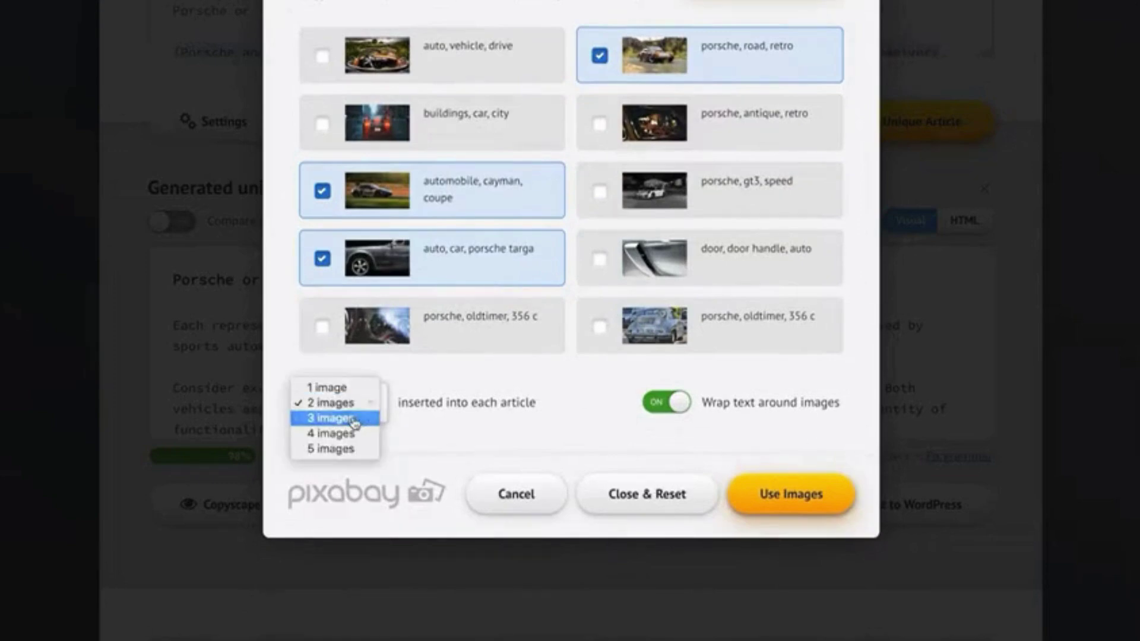
{"action": "left_click", "coordinate": [359, 419]}
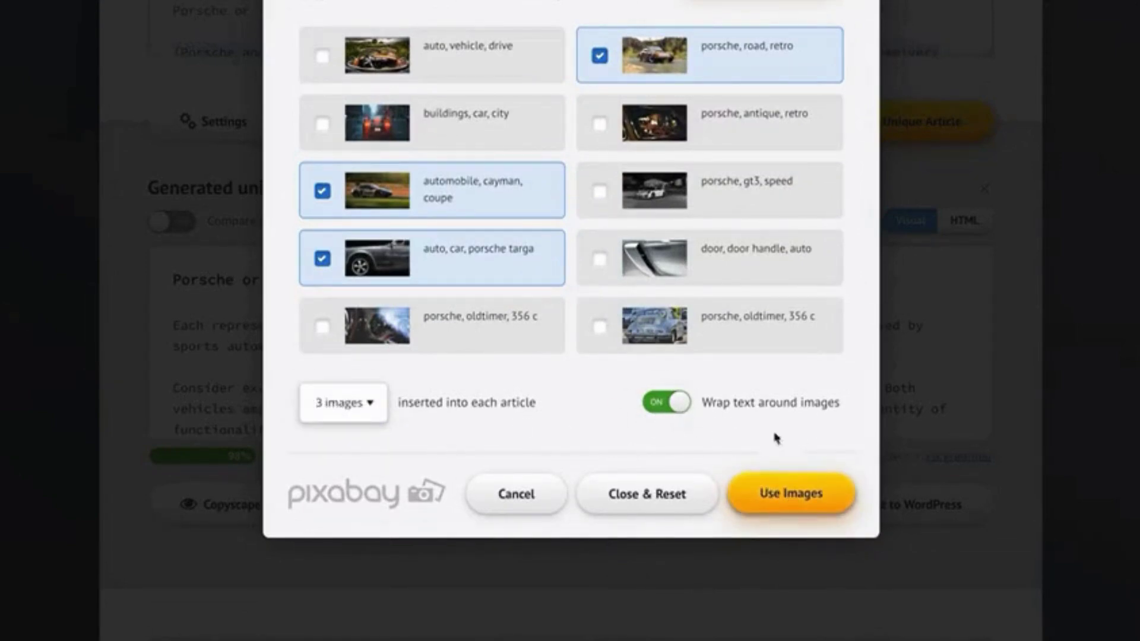
{"action": "left_click", "coordinate": [771, 493]}
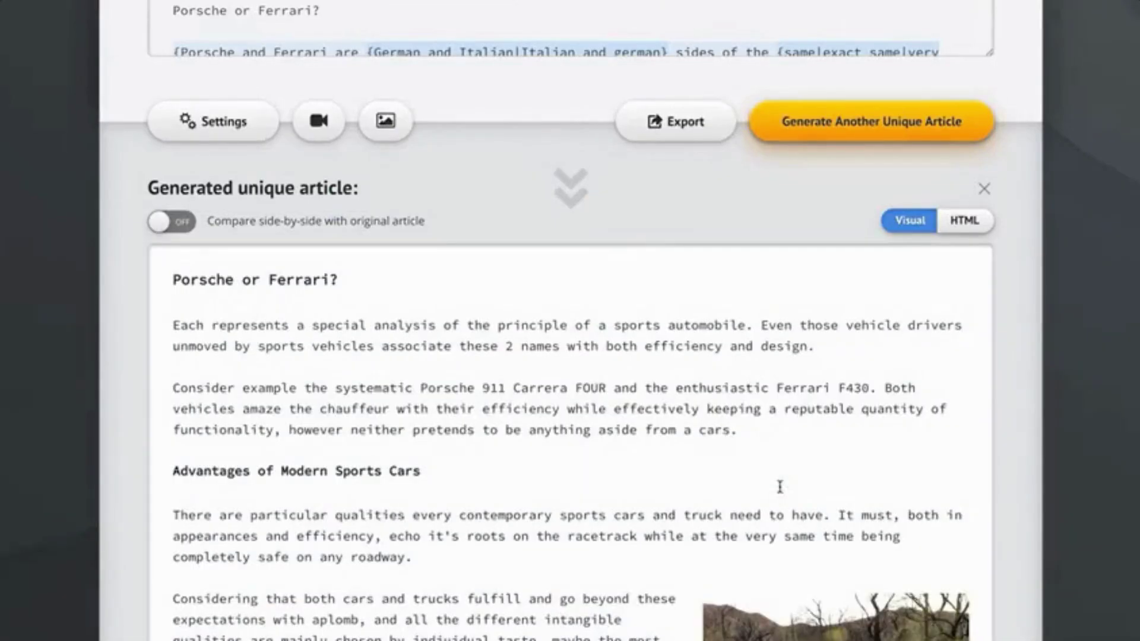
- Enable 'Compare side-by-side with original article' and scroll through the original and Porsche-illustrated versions
{"action": "scroll", "coordinate": [1043, 349], "scroll_direction": "down", "scroll_amount": 4}
{"action": "scroll", "coordinate": [1043, 349], "scroll_direction": "up", "scroll_amount": 3}
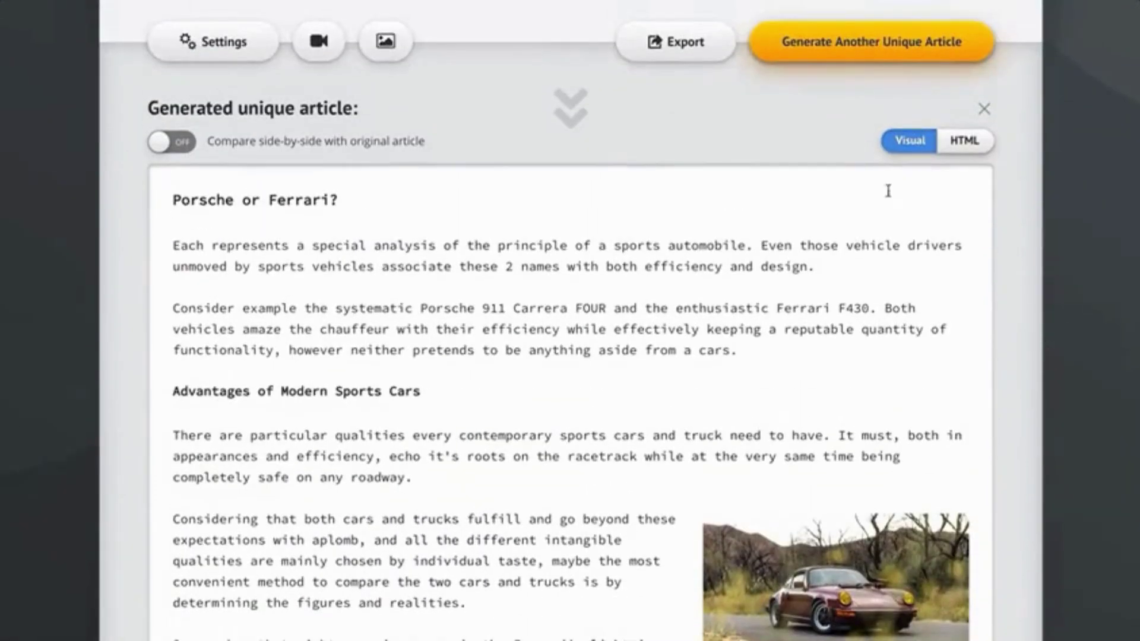
{"action": "left_click", "coordinate": [304, 146]}
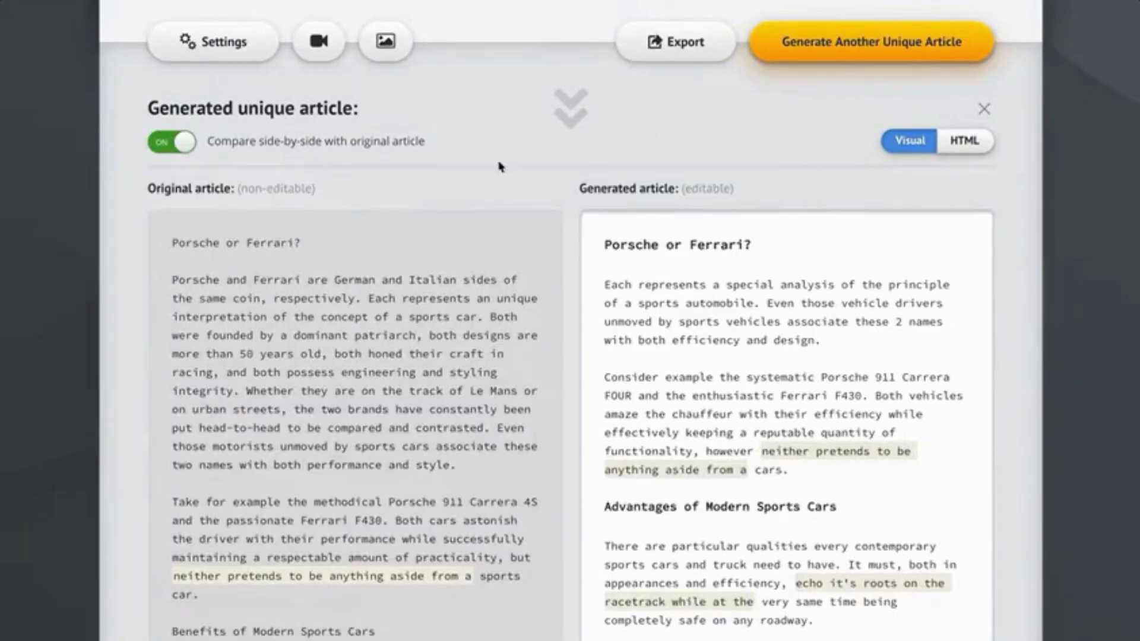
{"action": "scroll", "coordinate": [1021, 350], "scroll_direction": "down", "scroll_amount": 4}
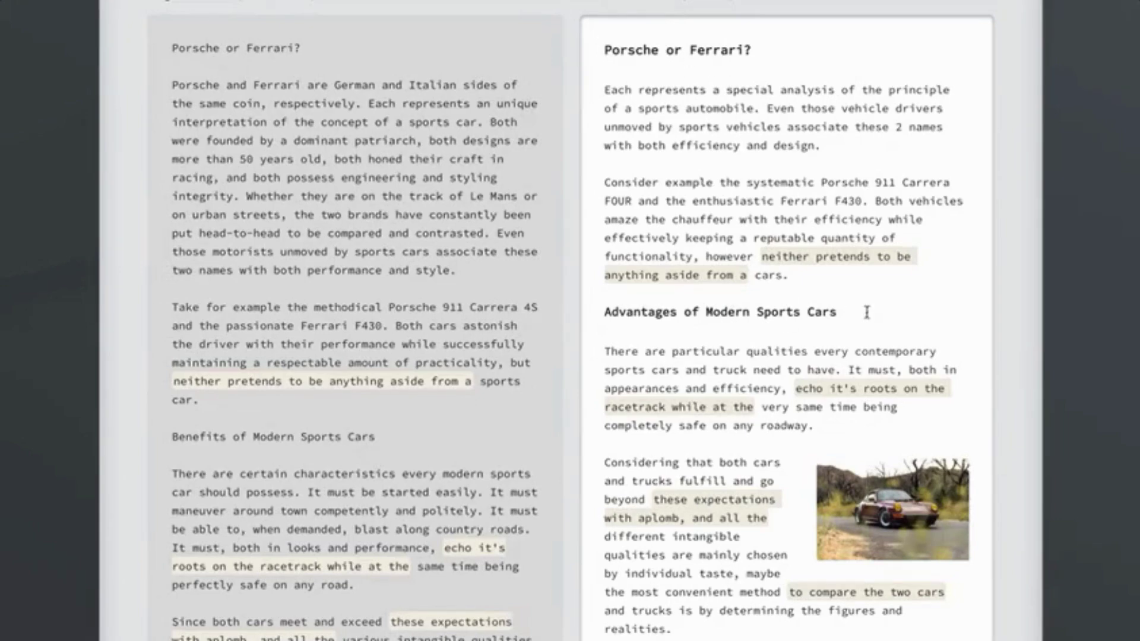
{"action": "scroll", "coordinate": [670, 390], "scroll_direction": "down", "scroll_amount": 10}
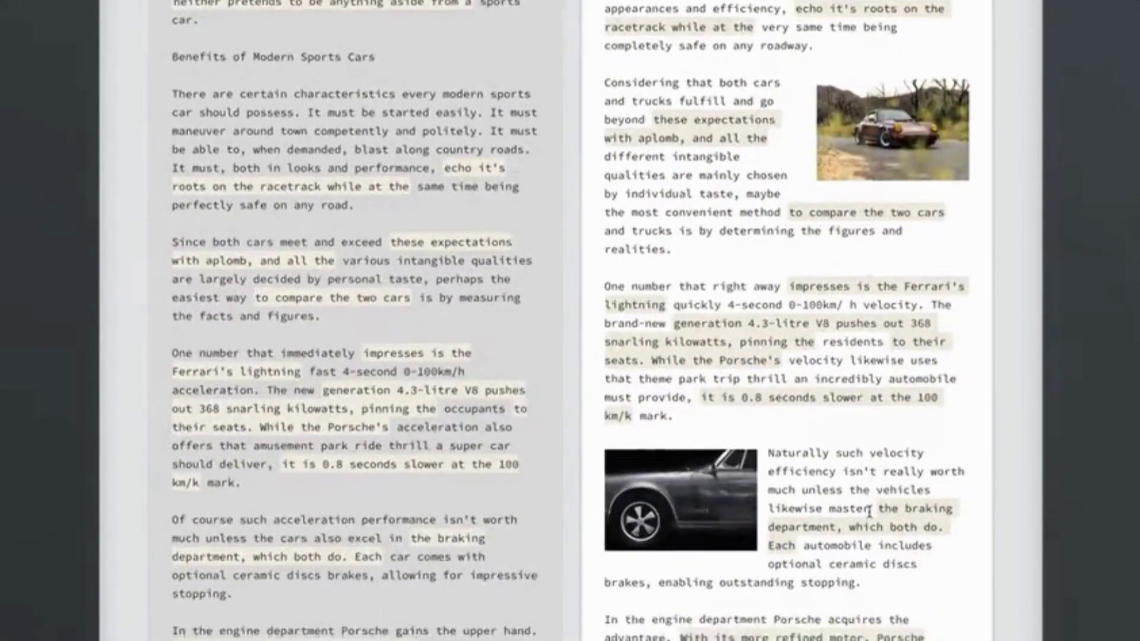
{"action": "scroll", "coordinate": [879, 388], "scroll_direction": "down", "scroll_amount": 9}
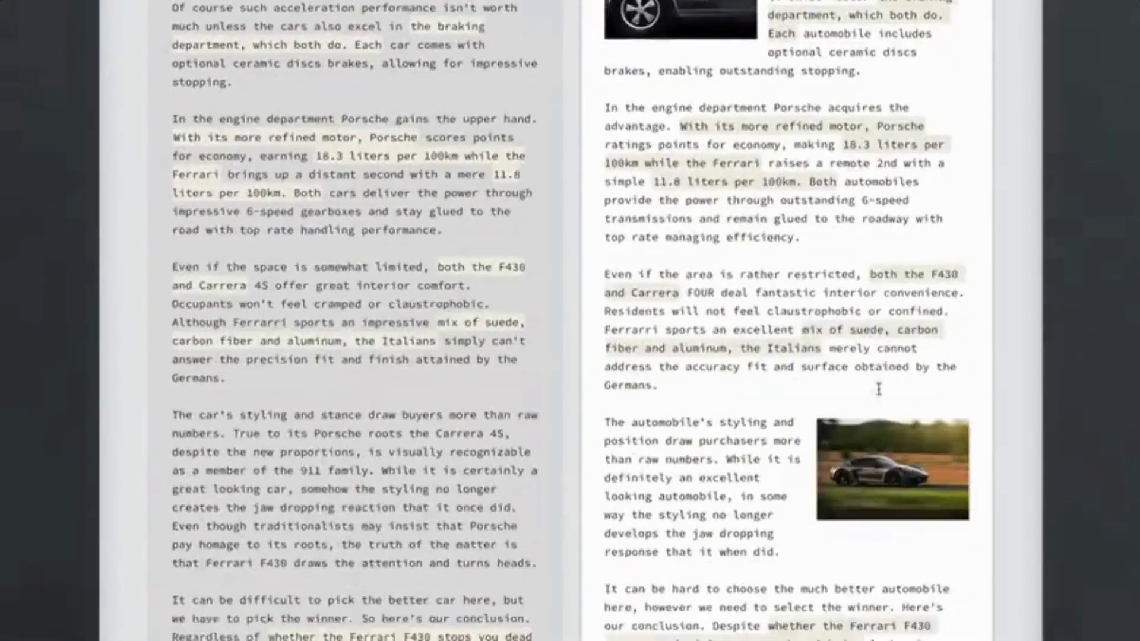
{"action": "scroll", "coordinate": [642, 205], "scroll_direction": "up", "scroll_amount": 20}
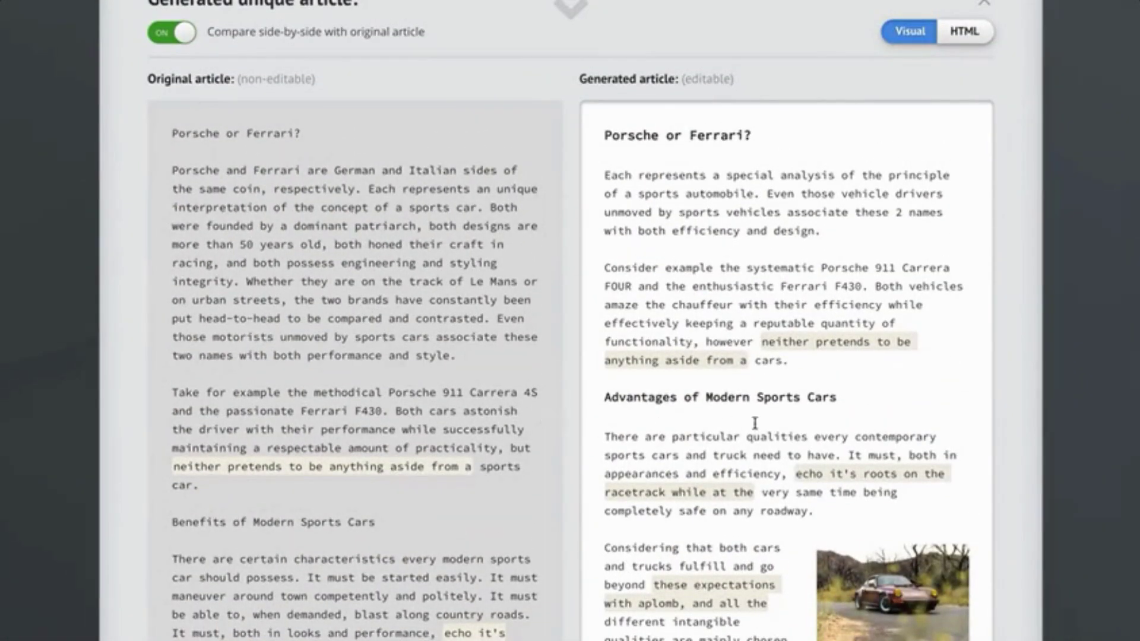
{"action": "scroll", "coordinate": [754, 422], "scroll_direction": "down", "scroll_amount": 12}
{"action": "scroll", "coordinate": [754, 423], "scroll_direction": "down", "scroll_amount": 10}
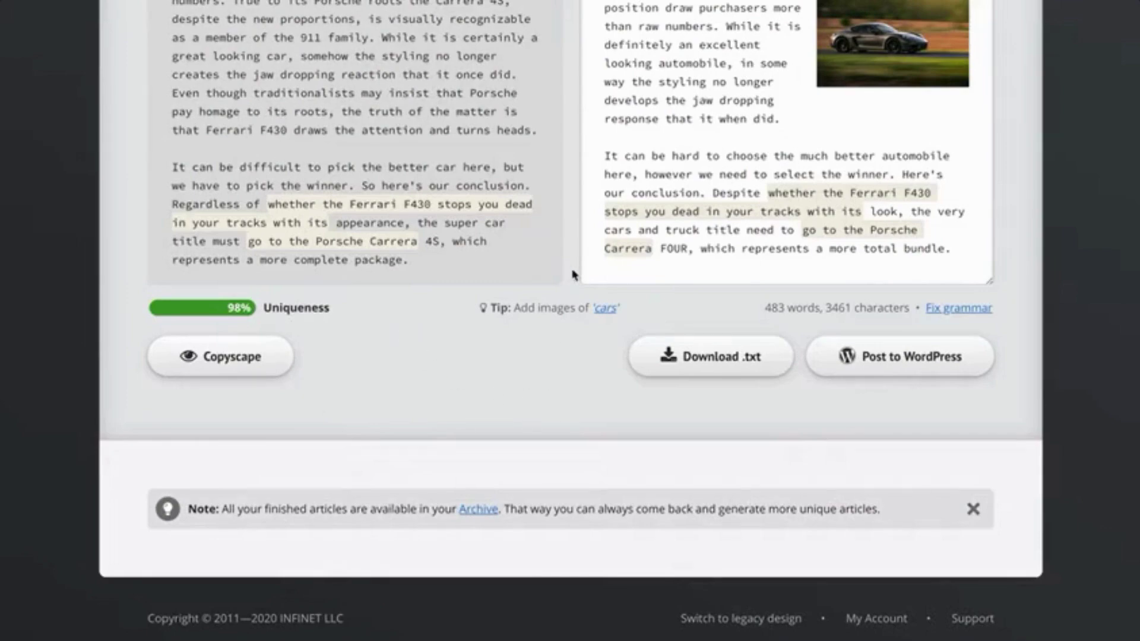
{"action": "scroll", "coordinate": [573, 274], "scroll_direction": "up", "scroll_amount": 20}
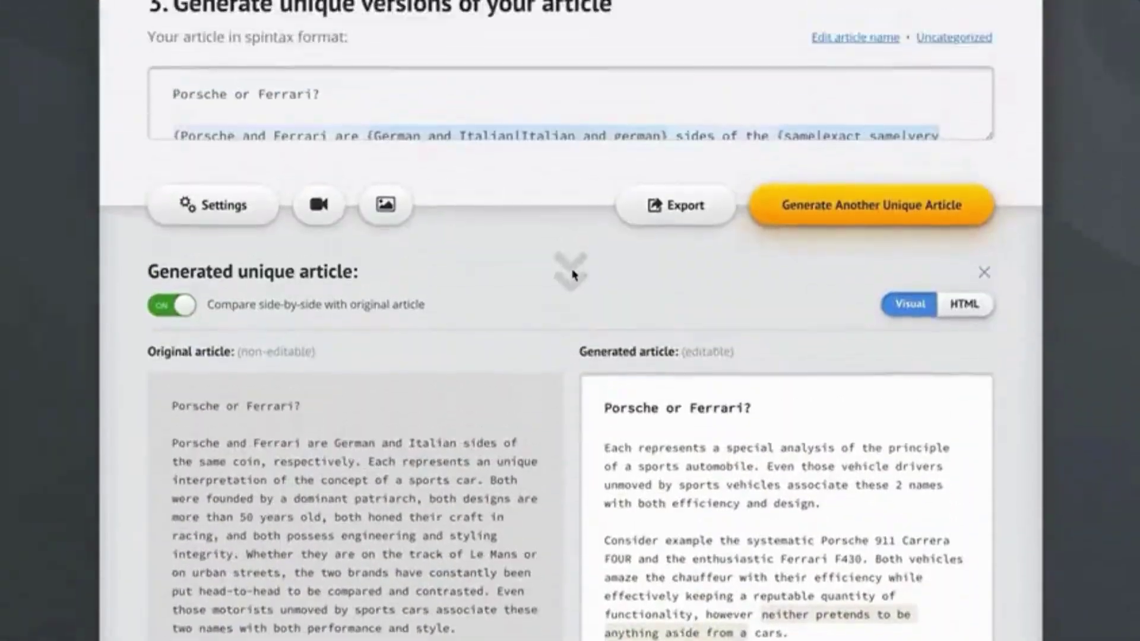
{"action": "scroll", "coordinate": [573, 274], "scroll_direction": "up", "scroll_amount": 3}
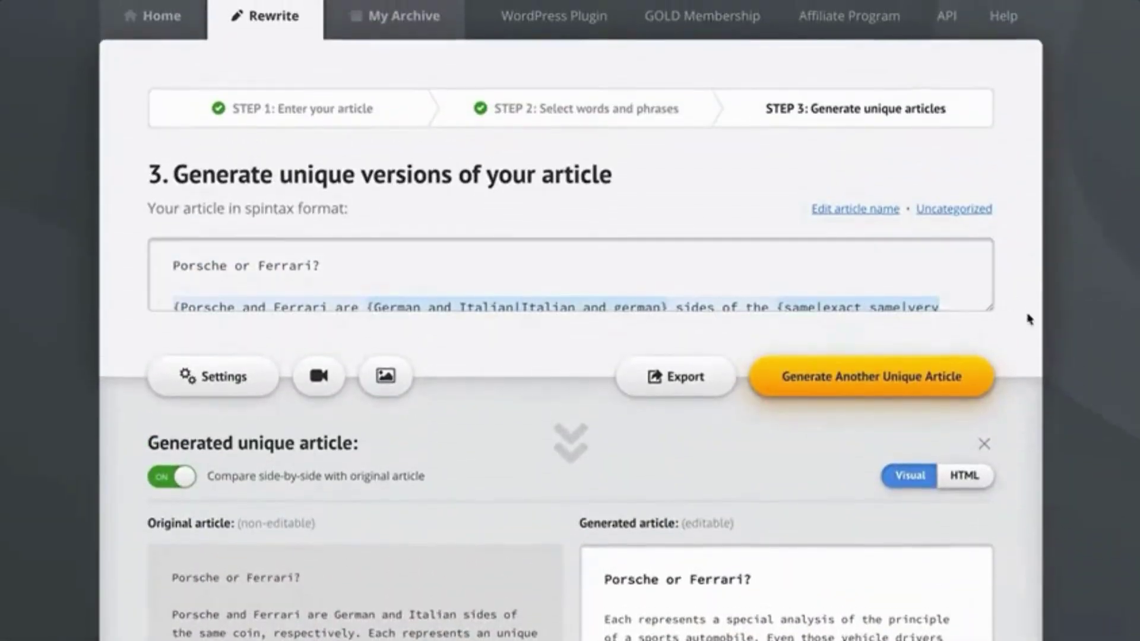